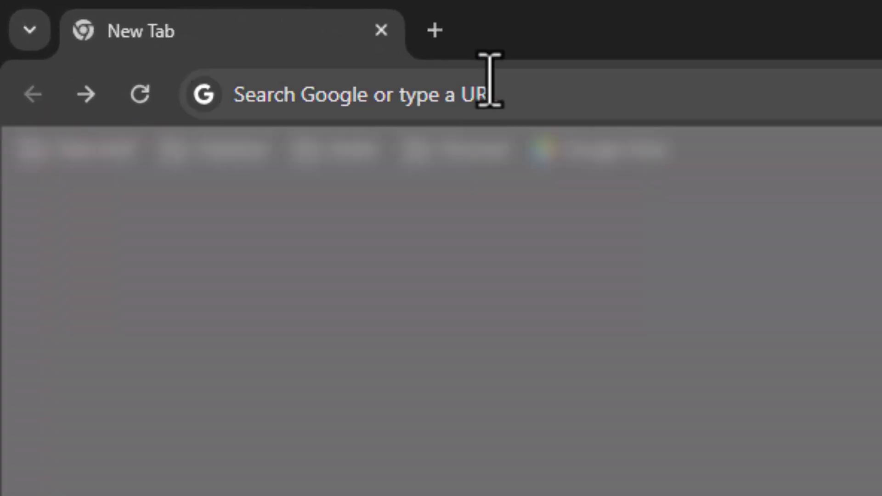
# Open the mavenanalytics.io website in the browser.
pyautogui.click(490, 79)
pyautogui.write('mav')
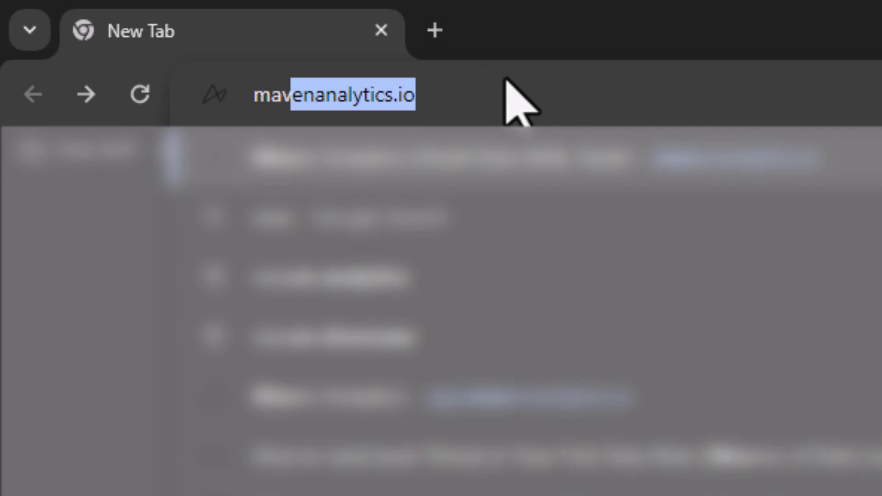
pyautogui.press('Right')
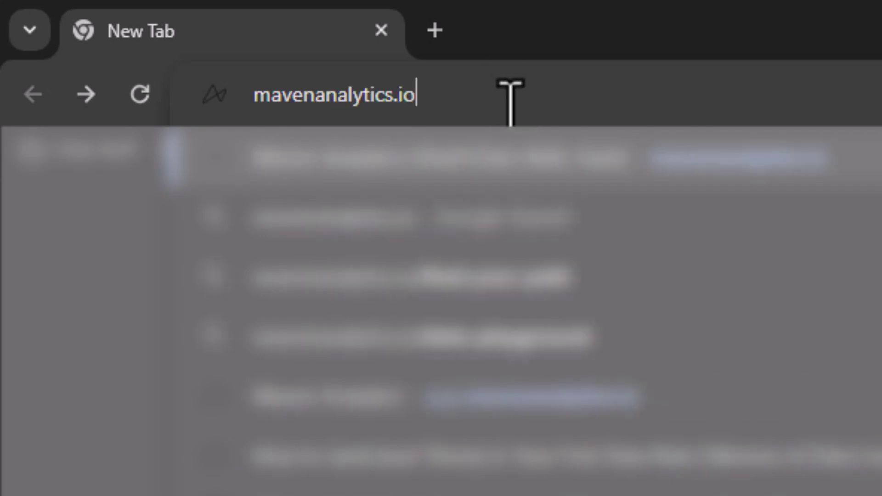
pyautogui.press('Return')
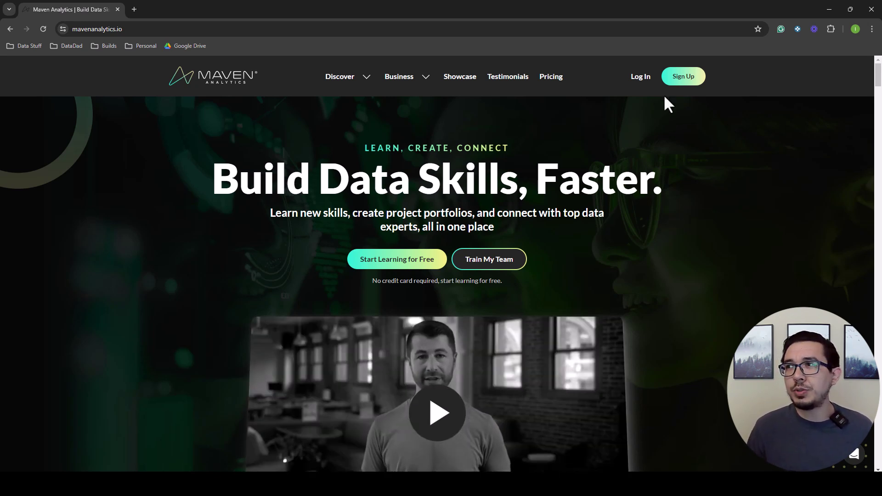
# Log in to the Maven Analytics account with the saved Gmail login, entering the Windows Security PIN to release its password.
pyautogui.click(646, 78)
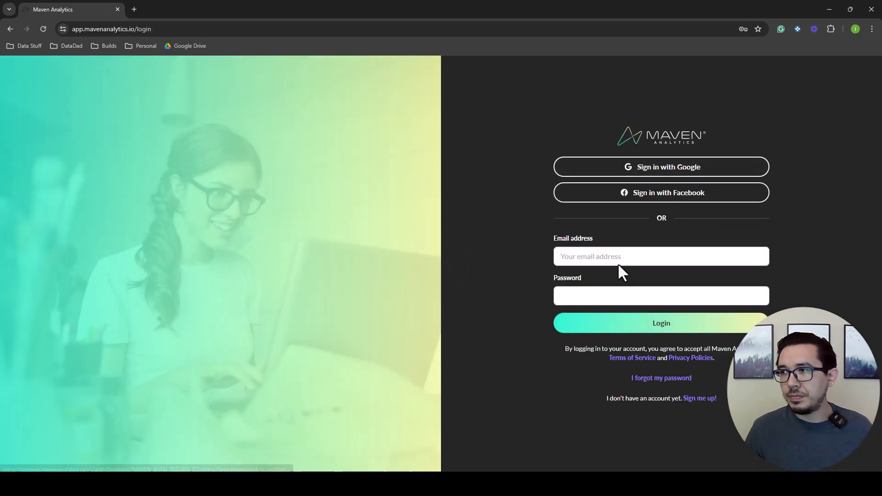
pyautogui.click(619, 262)
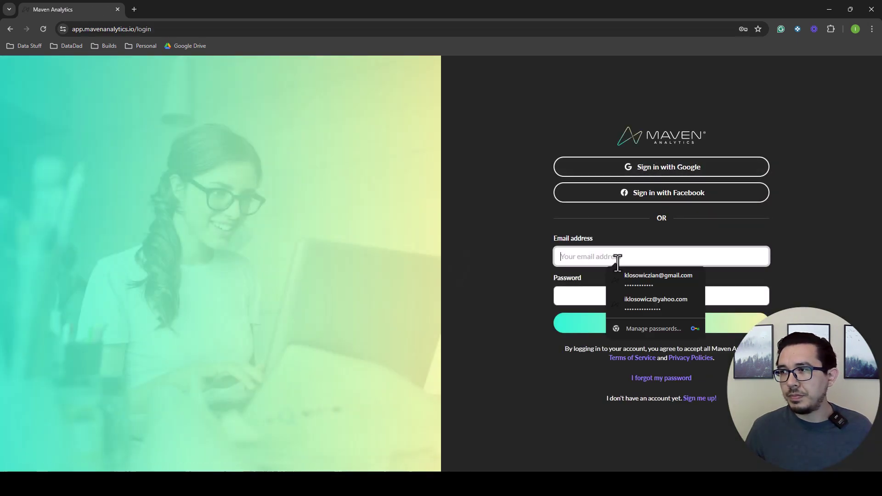
pyautogui.click(639, 278)
pyautogui.write('••••••')
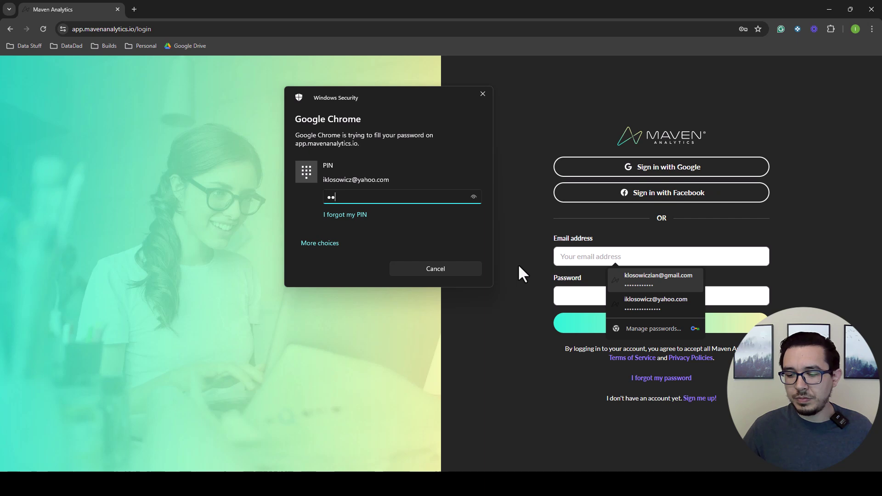
pyautogui.click(628, 325)
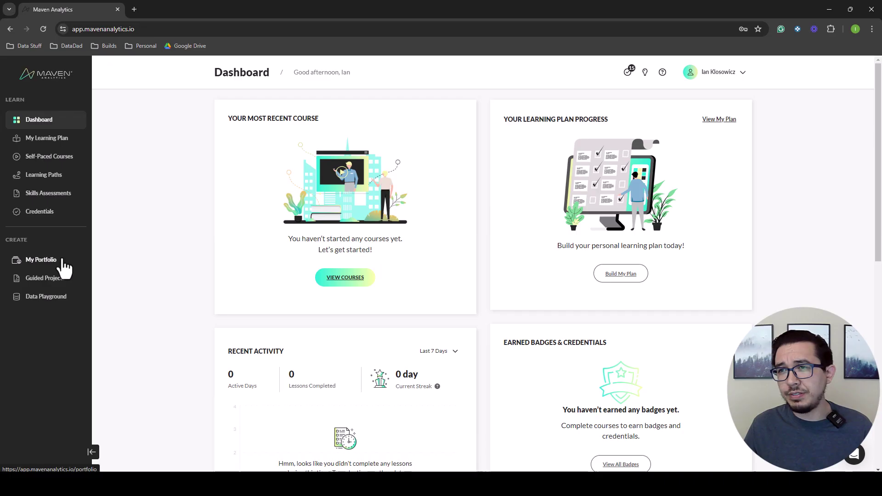
# Open the portfolio's profile details for editing and upload IMG_3484 from the Desktop as the profile photo.
pyautogui.click(62, 261)
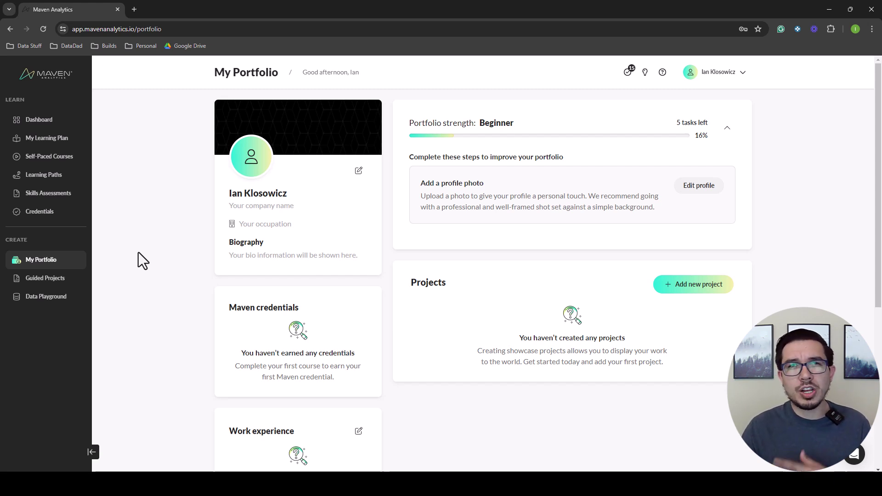
pyautogui.click(358, 171)
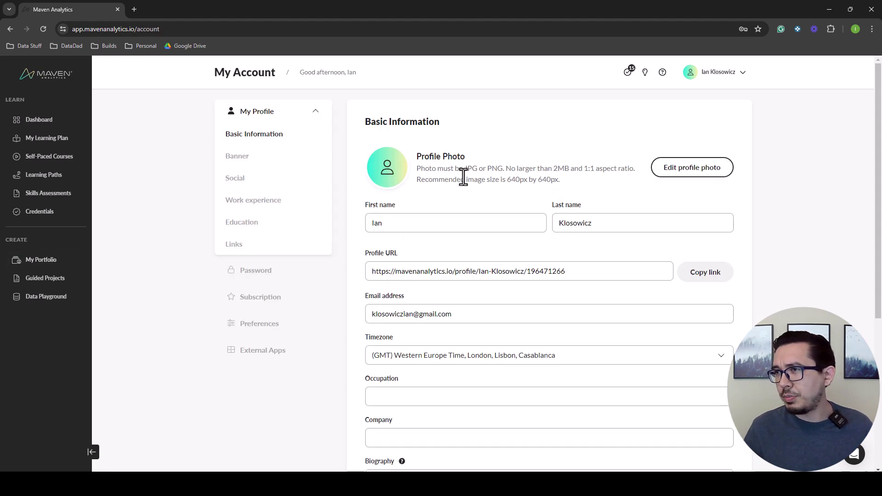
pyautogui.click(682, 174)
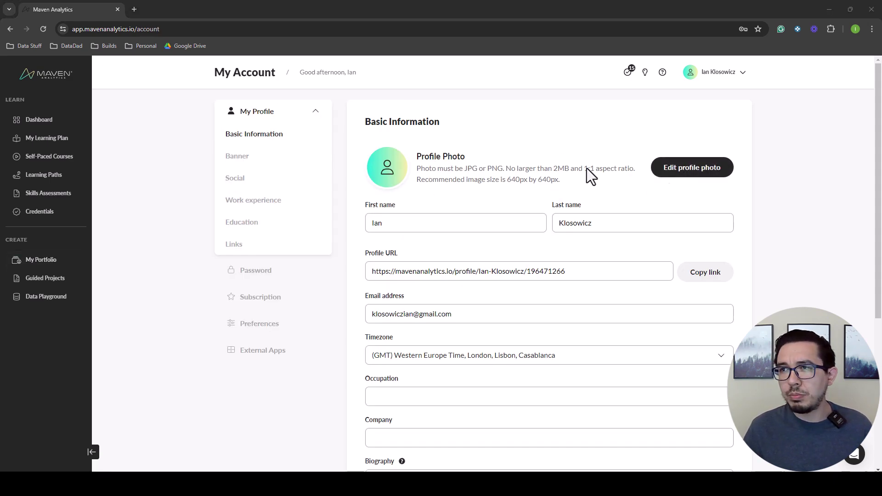
pyautogui.scroll(-2, 214, 108)
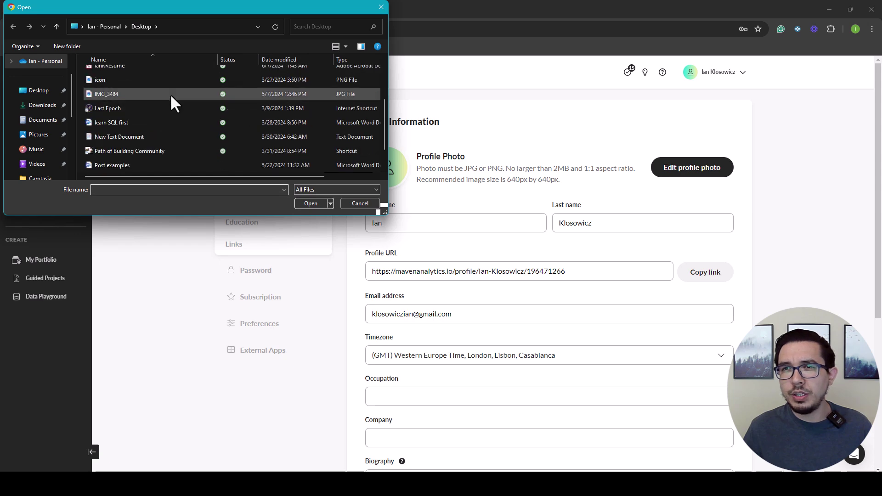
pyautogui.click(167, 94)
pyautogui.click(318, 203)
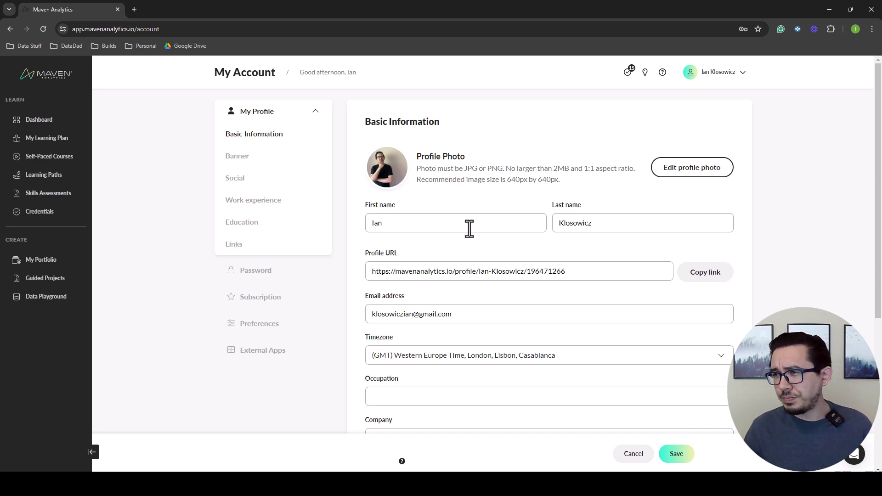
# Fill in the occupation in the basic information as Data Analyst.
pyautogui.scroll(-1, 439, 219)
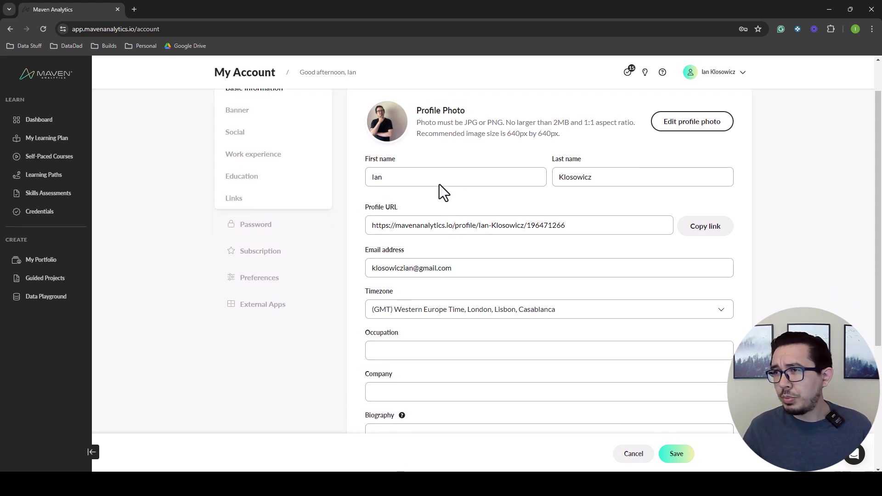
pyautogui.scroll(-1, 478, 226)
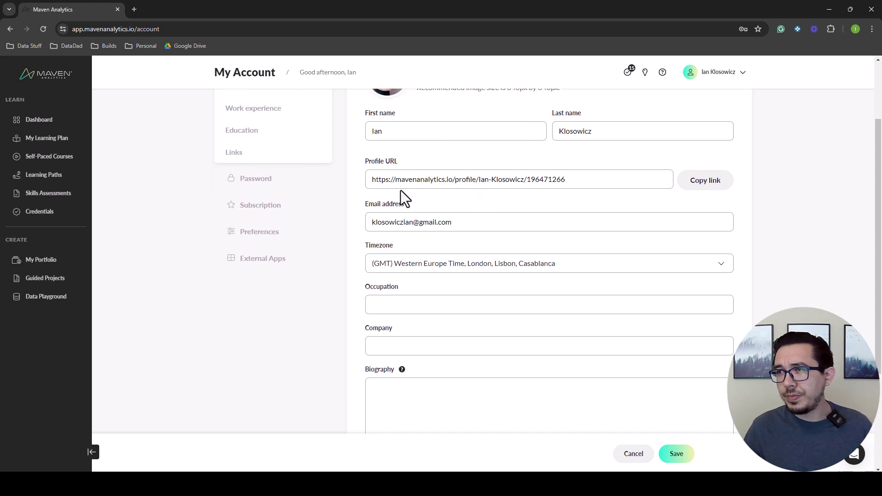
pyautogui.click(409, 179)
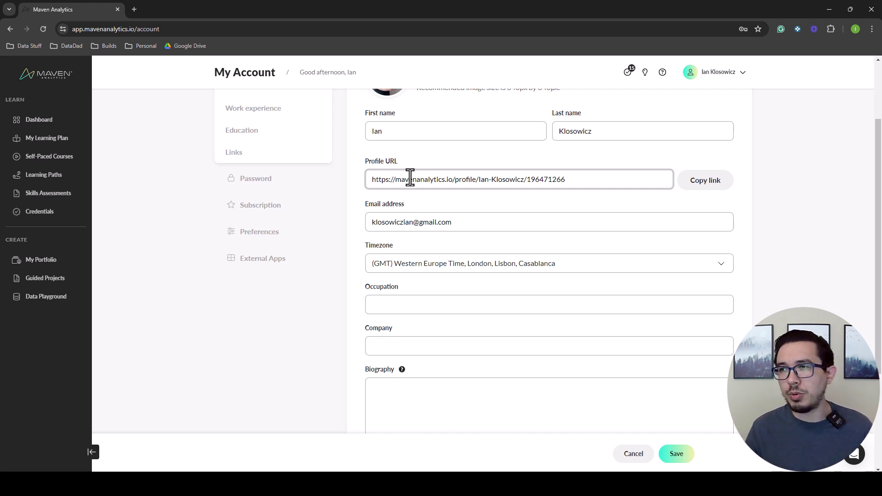
pyautogui.click(466, 223)
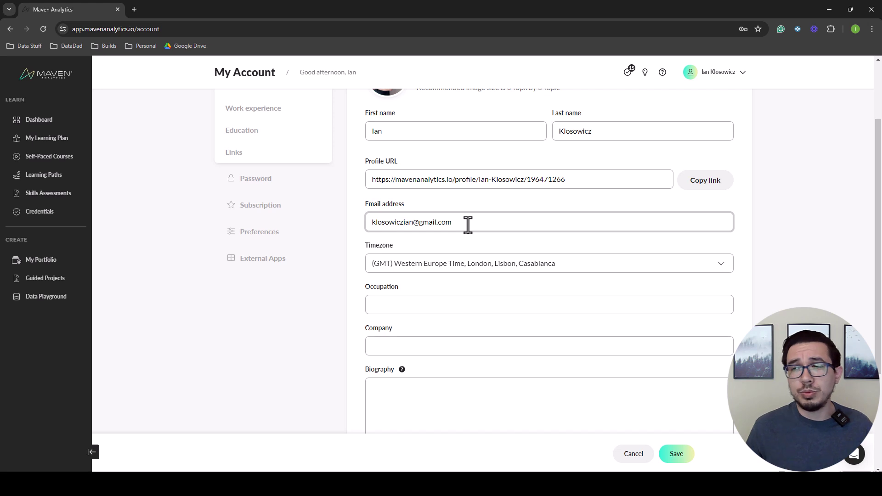
pyautogui.click(498, 309)
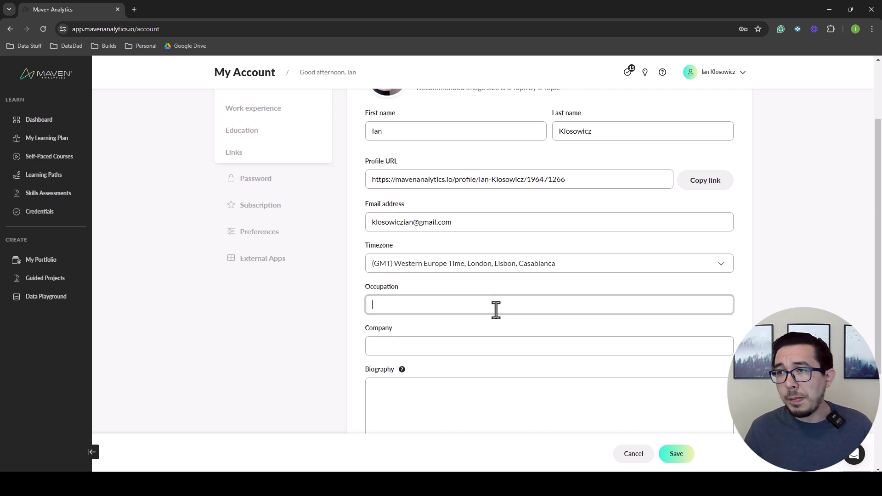
pyautogui.scroll(-2, 464, 285)
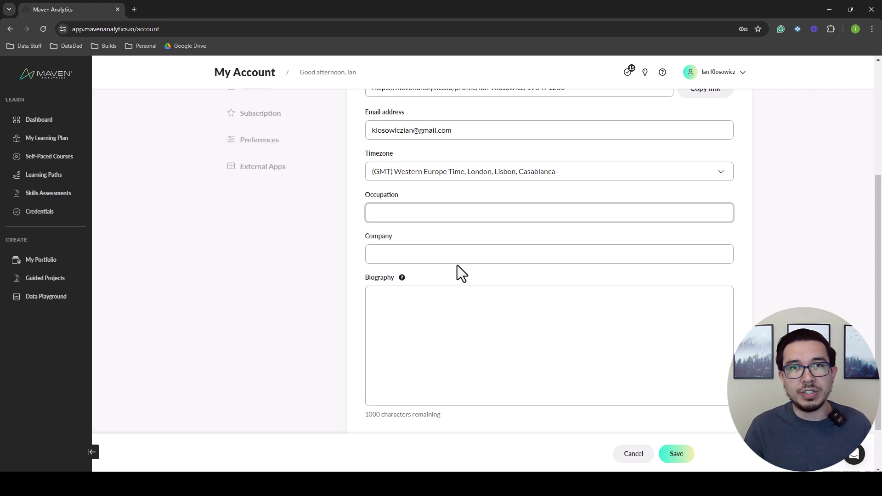
pyautogui.write('Data ')
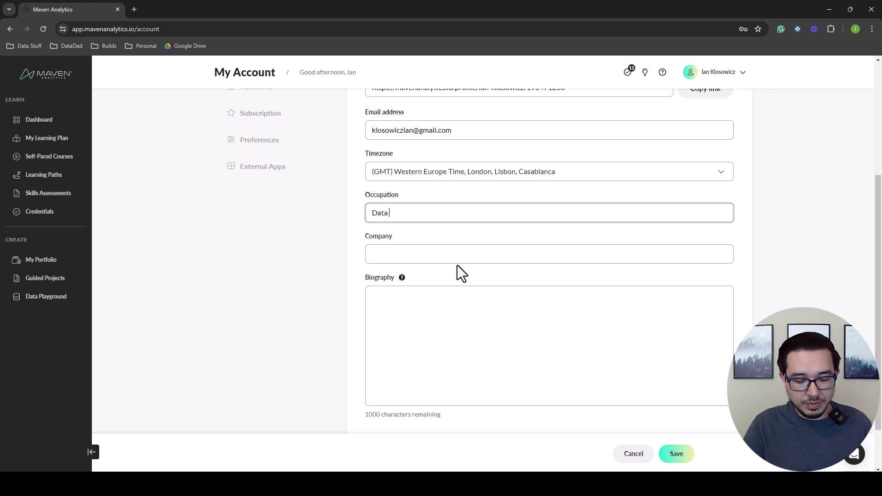
pyautogui.write('ANalyst')
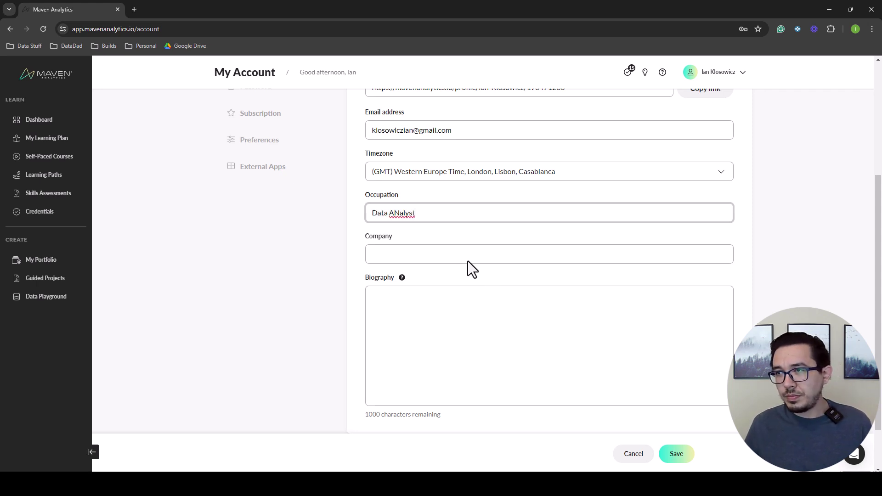
pyautogui.click(463, 258)
pyautogui.click(442, 238)
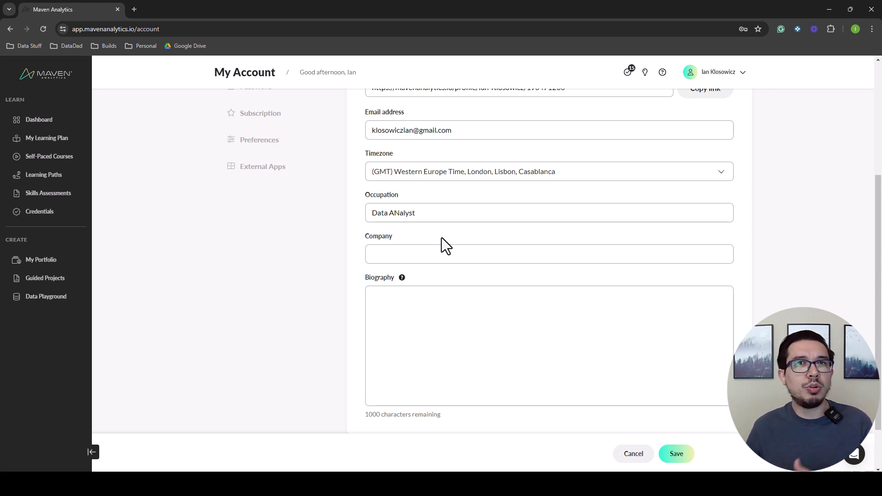
pyautogui.click(398, 213)
pyautogui.press('BackSpace')
pyautogui.write('n')
# Enter Stratos Consulting as the company in the basic information.
pyautogui.click(419, 251)
pyautogui.click(427, 252)
pyautogui.write('S')
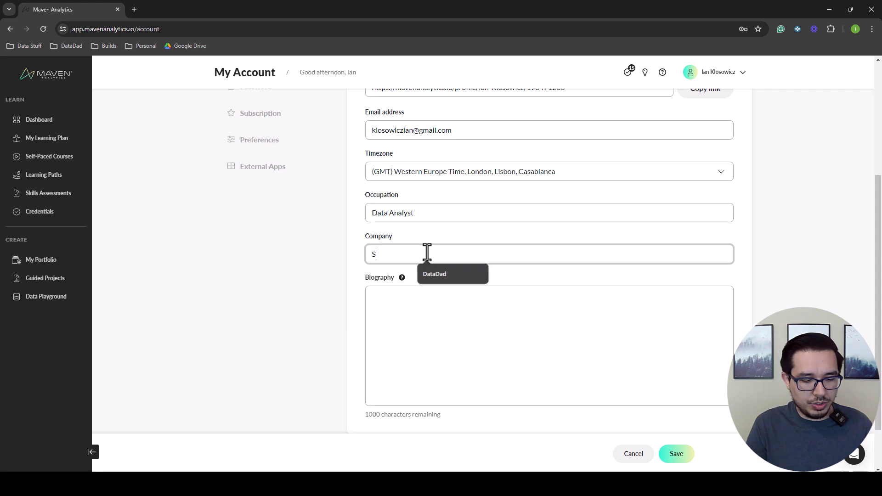
pyautogui.write('tratos Consulting')
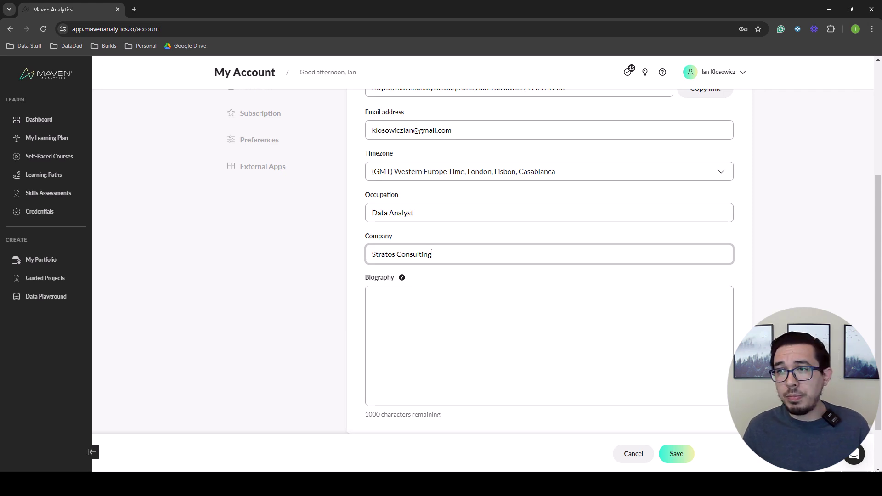
# Add a biography beginning "Data analyst with hands-on project experience in Excel, SQL, and Tableau" and save the profile.
pyautogui.hotkey('alt', 'Tab')
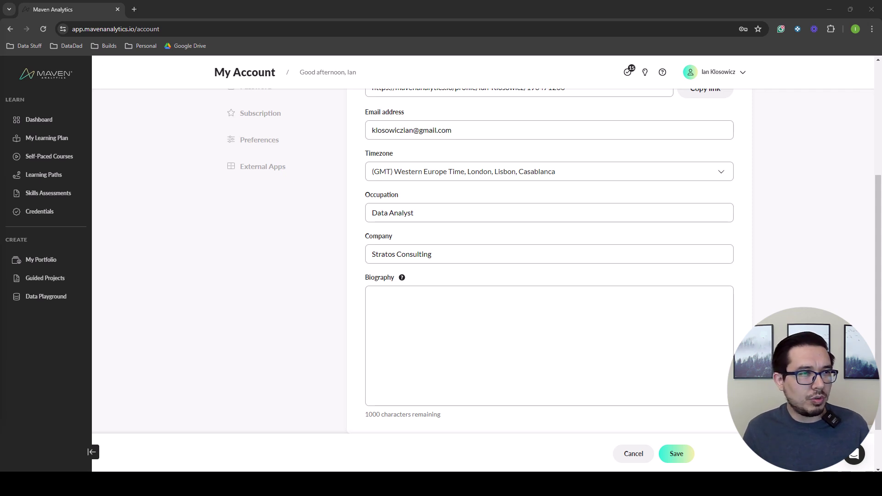
pyautogui.click(426, 290)
pyautogui.write('Data analyst with hands-on project experience in Excel, SQL, and Tableau. I have completed several projects, including a predictive analytics project that improved forecast accuracy by 20% and a data visualization project that identified key market trends. Known for my analytical mindset and attention to detail, I excel at uncovering insights and communicating findings effectively.')
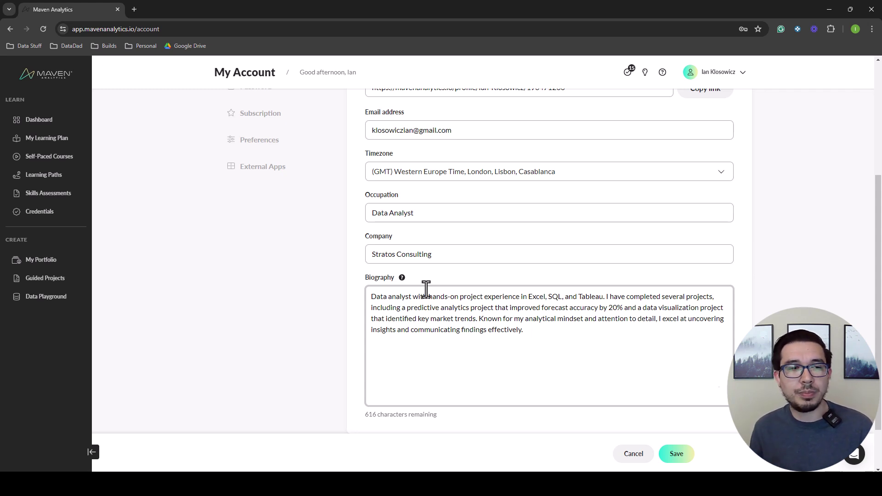
pyautogui.click(437, 345)
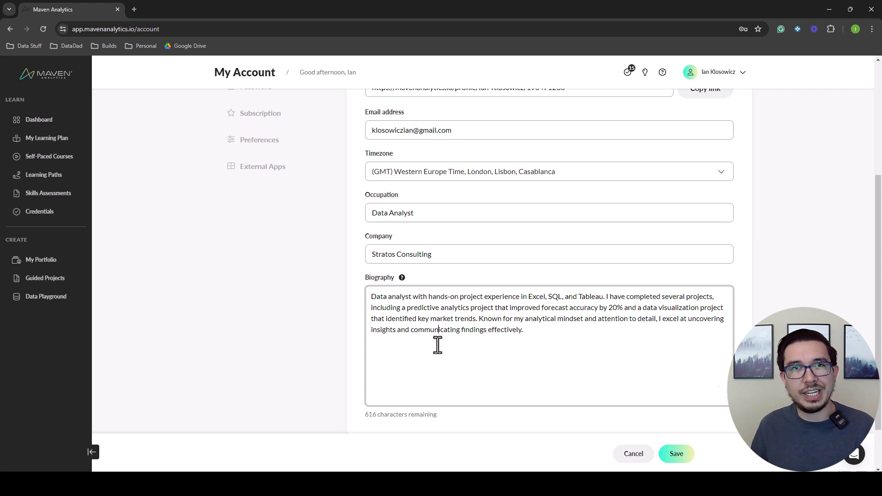
pyautogui.scroll(-2, 521, 340)
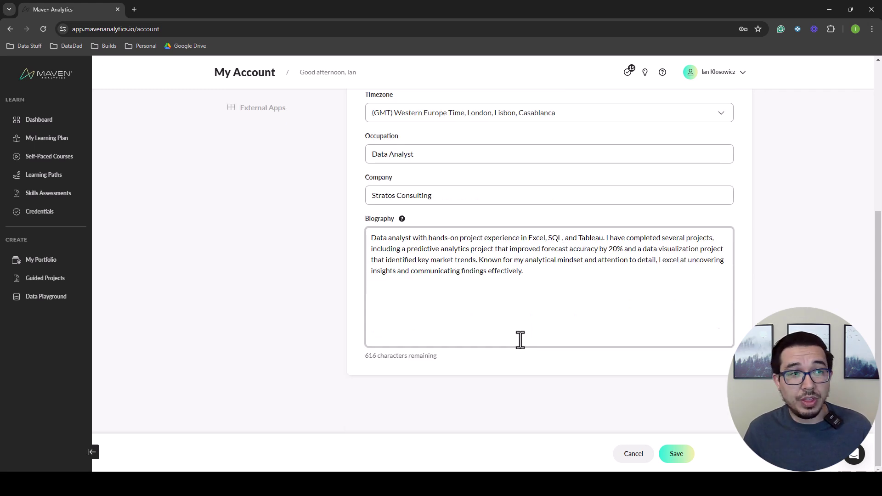
pyautogui.click(678, 453)
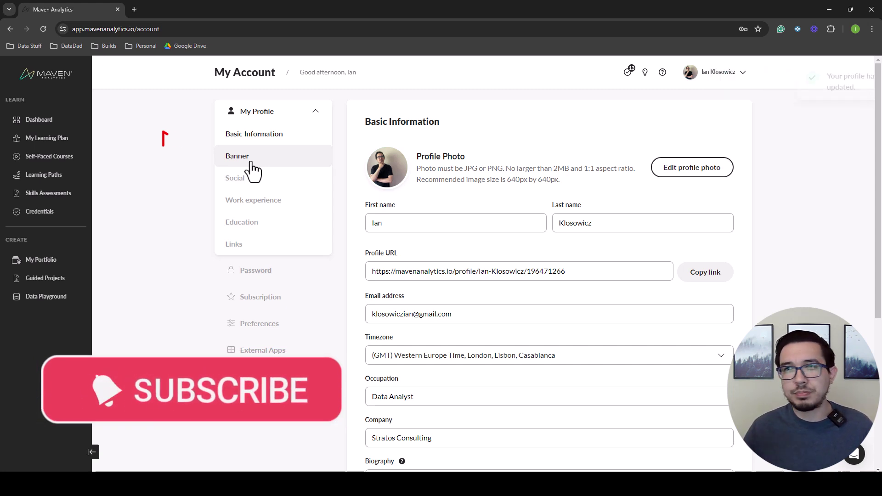
# Open the profile's banner settings, and open canva.com in a new browser tab.
pyautogui.click(252, 164)
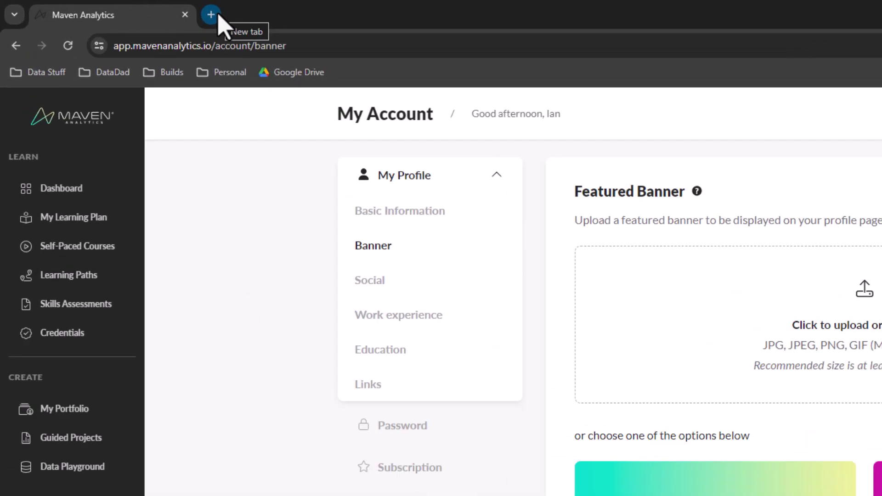
pyautogui.click(138, 8)
pyautogui.write('can')
pyautogui.press('BackSpace')
pyautogui.write('va.com')
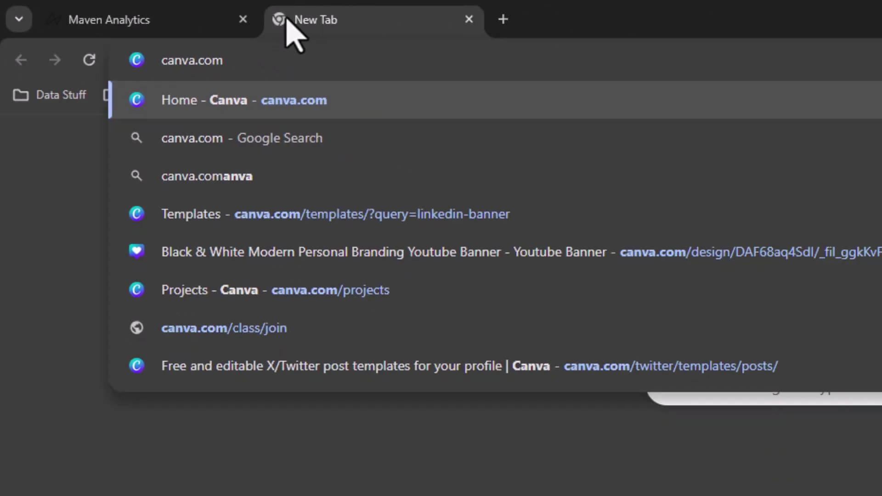
pyautogui.press('Return')
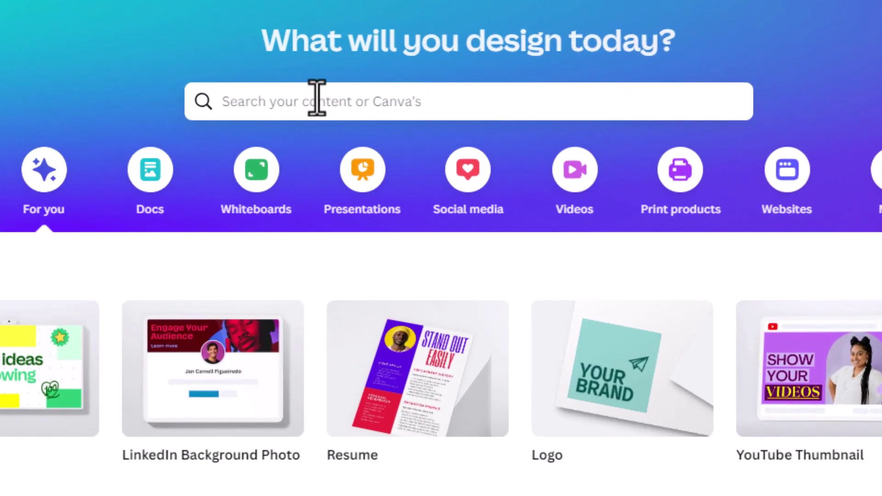
# Search Canva's templates for "linkedin banner" and open the Black Gradient Minimalist Corporate Business Personal Profile template's details.
pyautogui.click(329, 109)
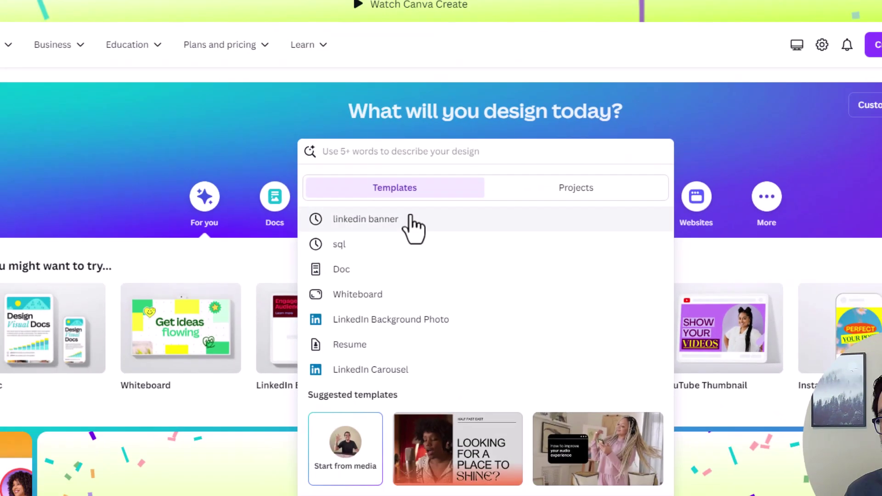
pyautogui.click(335, 206)
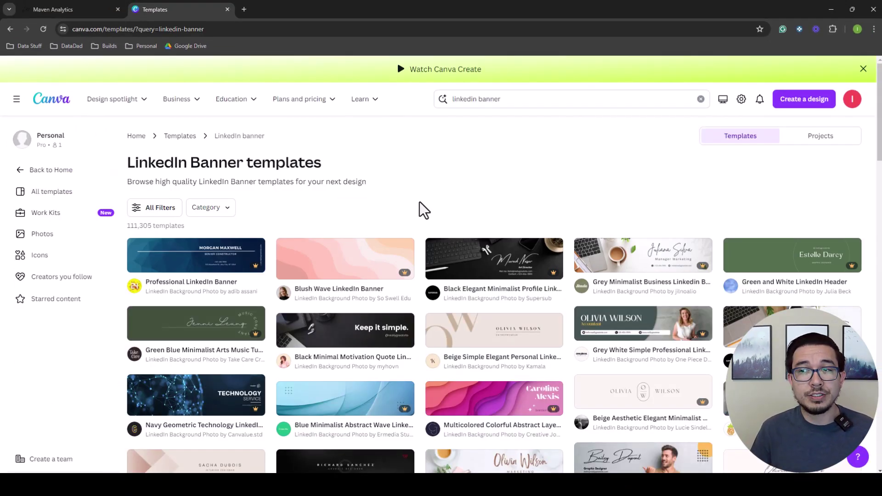
pyautogui.scroll(-2, 405, 230)
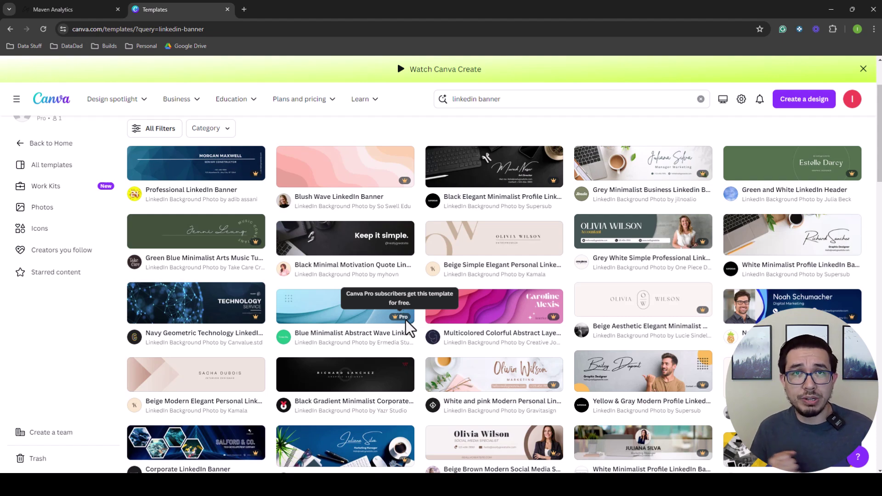
pyautogui.click(361, 388)
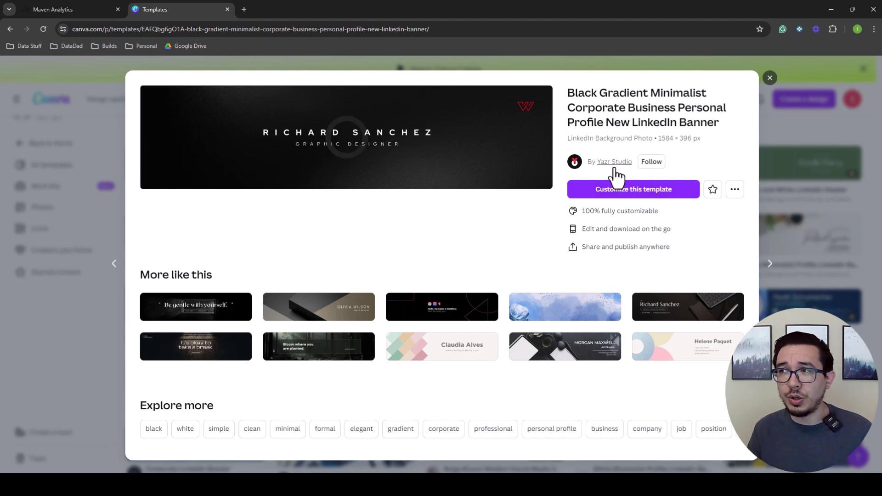
# Open the template for customizing and delete the red W logo from the banner.
pyautogui.click(668, 198)
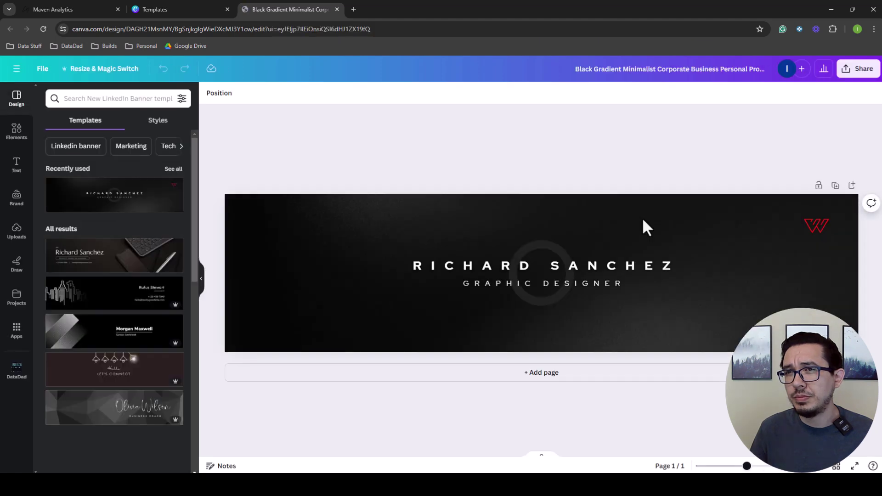
pyautogui.click(815, 232)
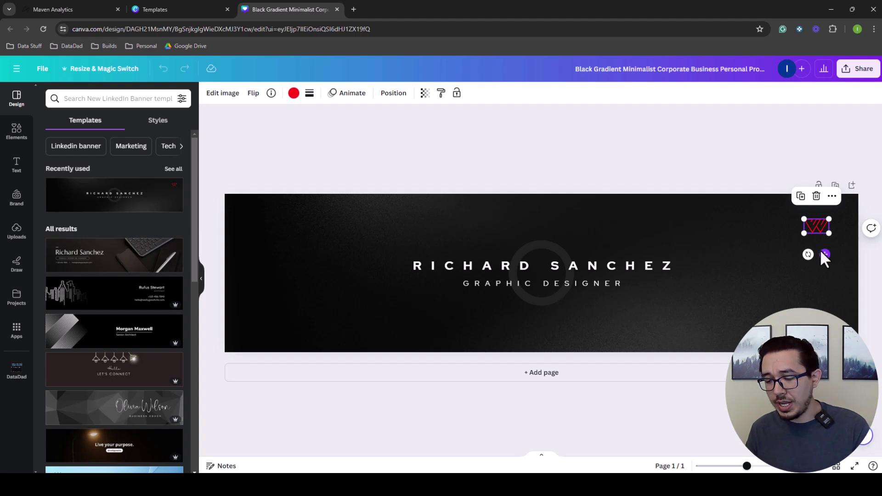
pyautogui.press('Delete')
# Replace the banner's headline name with the portfolio owner's full name.
pyautogui.click(569, 271)
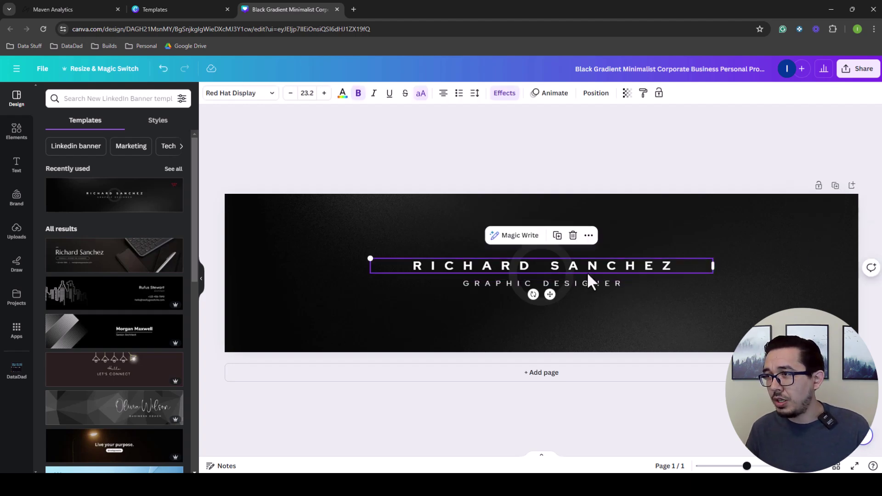
pyautogui.doubleClick(655, 268)
pyautogui.press('BackSpace')
pyautogui.write('I')
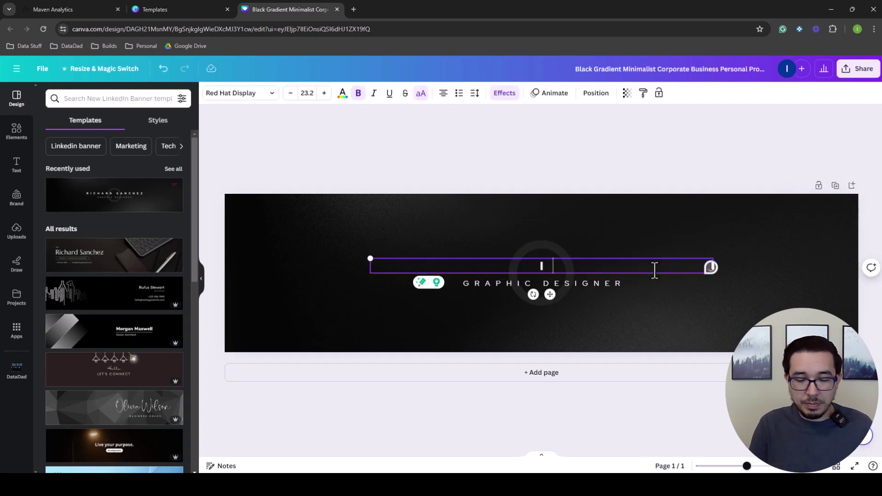
pyautogui.write('AN KLOSOWICZ')
# Change the banner's subtitle to DATA ANALYST.
pyautogui.click(587, 287)
pyautogui.doubleClick(588, 285)
pyautogui.write('DATA ANALYST')
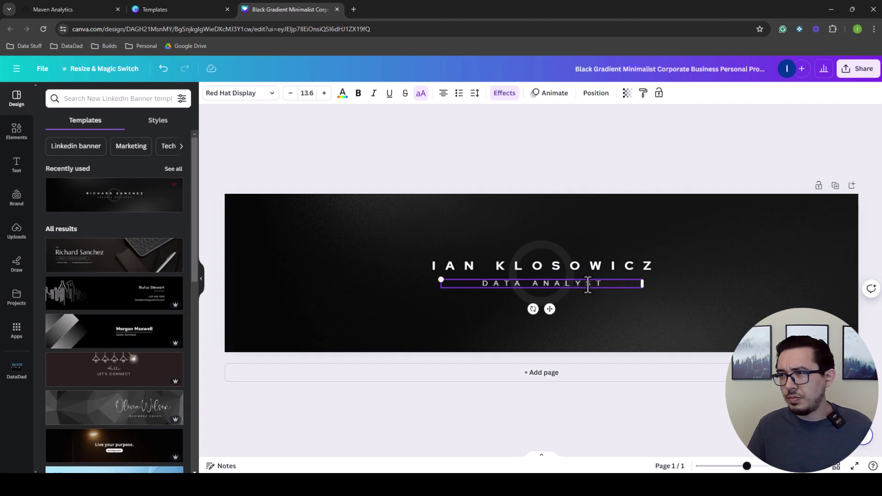
pyautogui.click(683, 313)
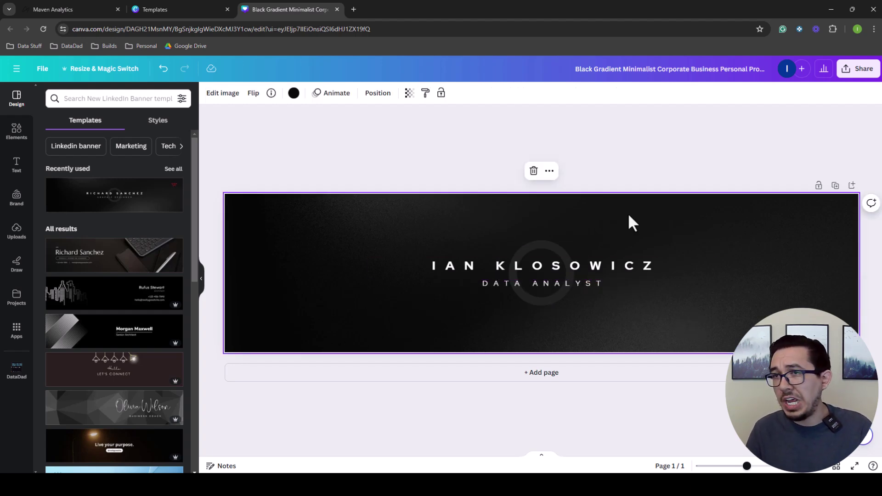
# Check Maven Analytics' recommended banner size, and download the Canva design as a PNG at size 1.25.
pyautogui.click(854, 73)
pyautogui.click(789, 303)
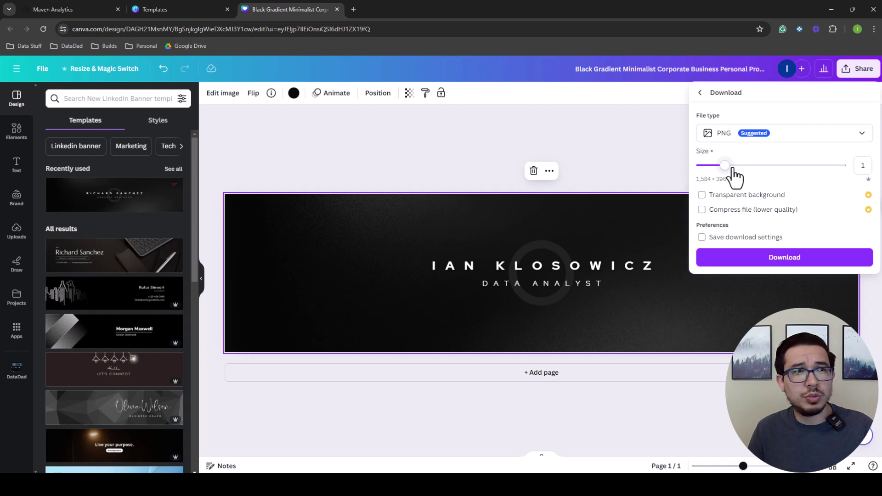
pyautogui.click(68, 5)
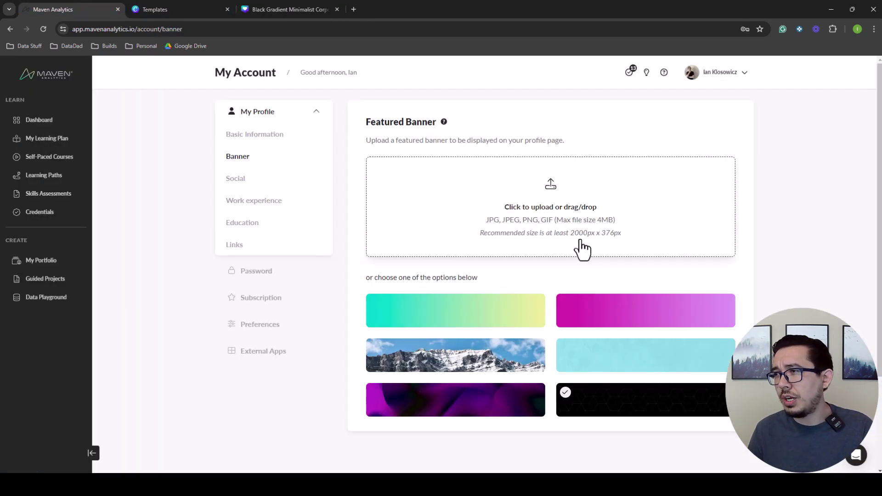
pyautogui.click(295, 5)
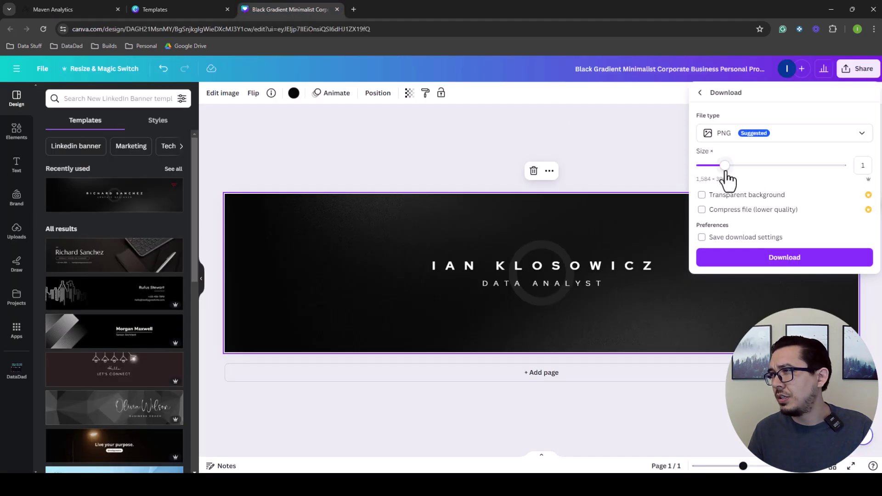
pyautogui.moveTo(725, 166); pyautogui.dragTo(739, 165)
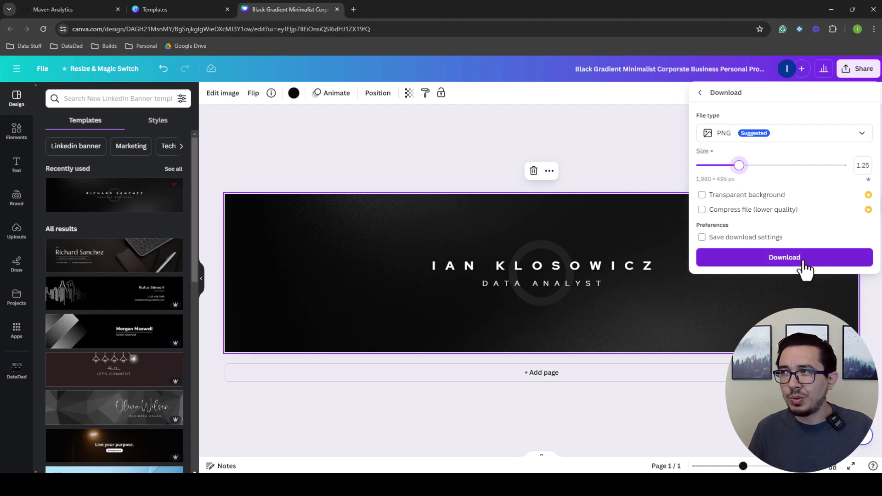
pyautogui.click(805, 267)
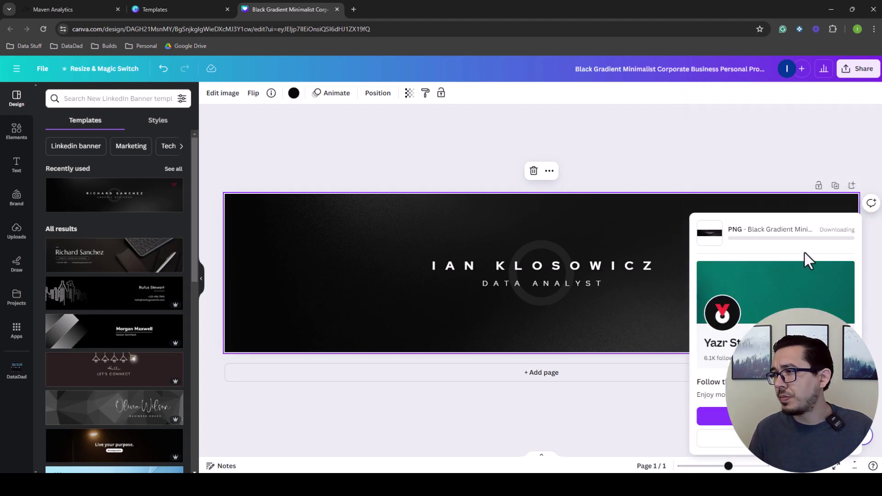
# Upload the Black Gradient Minimalist PNG from Downloads as the Maven Analytics featured banner and view it in the portfolio.
pyautogui.click(59, 8)
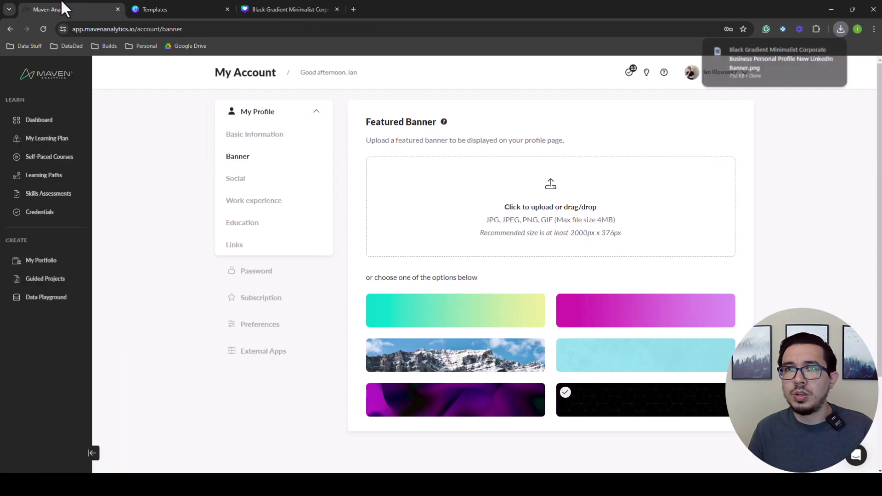
pyautogui.click(522, 179)
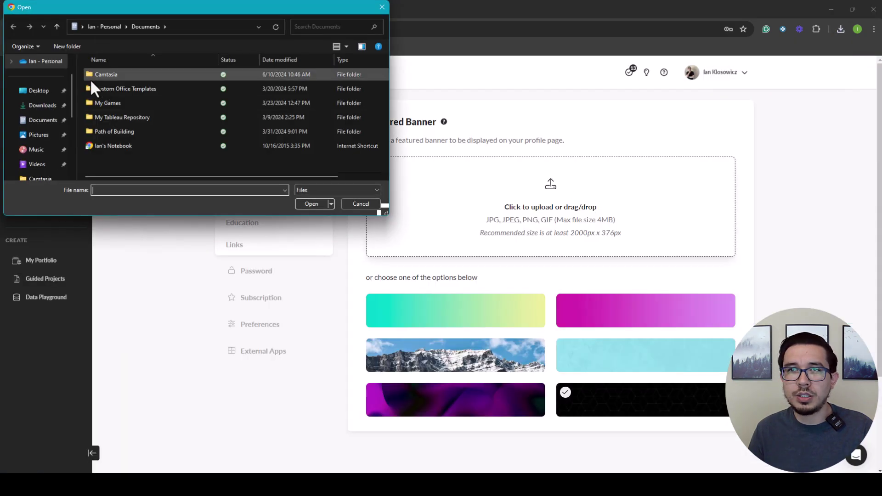
pyautogui.click(46, 106)
pyautogui.click(143, 79)
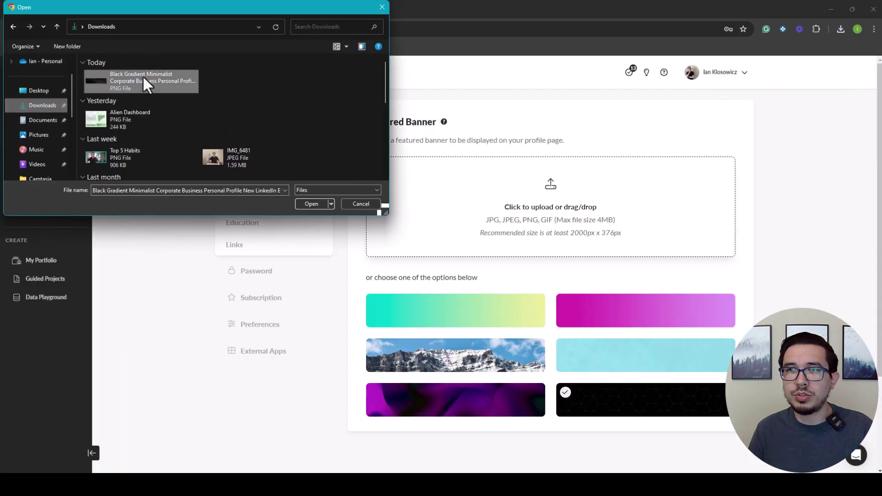
pyautogui.click(309, 203)
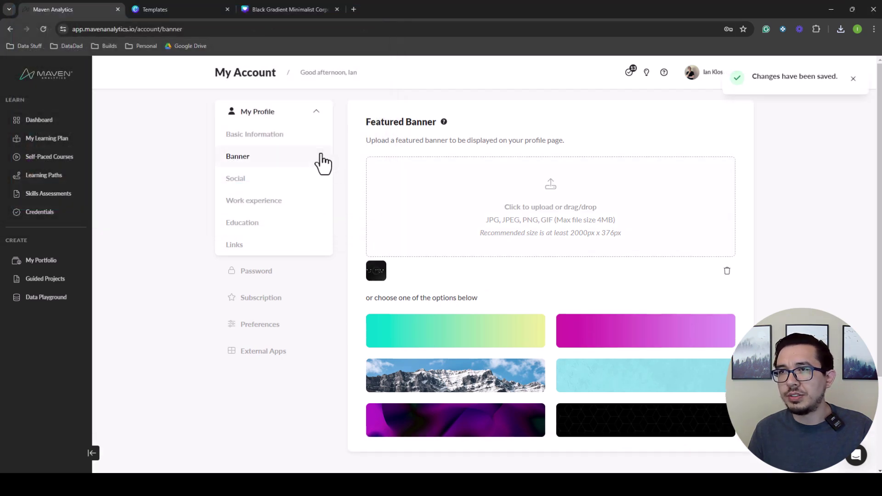
pyautogui.click(42, 266)
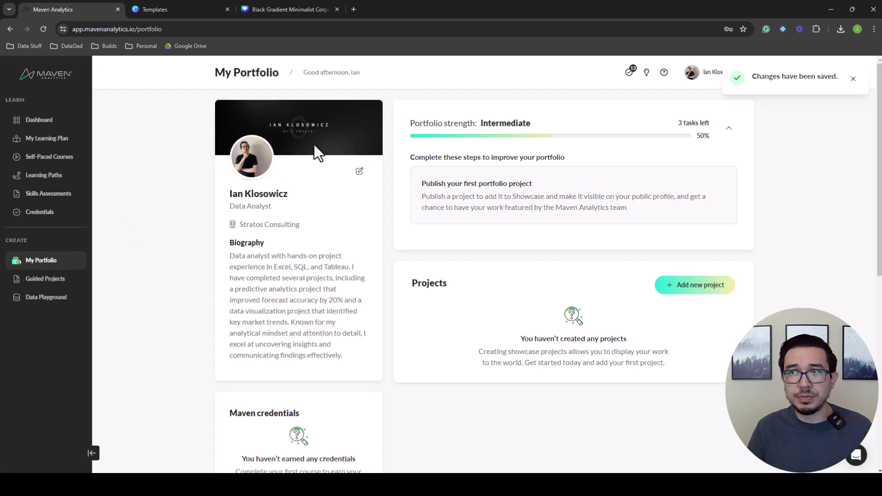
# Add the LinkedIn profile URL to the profile's social links and save.
pyautogui.click(359, 171)
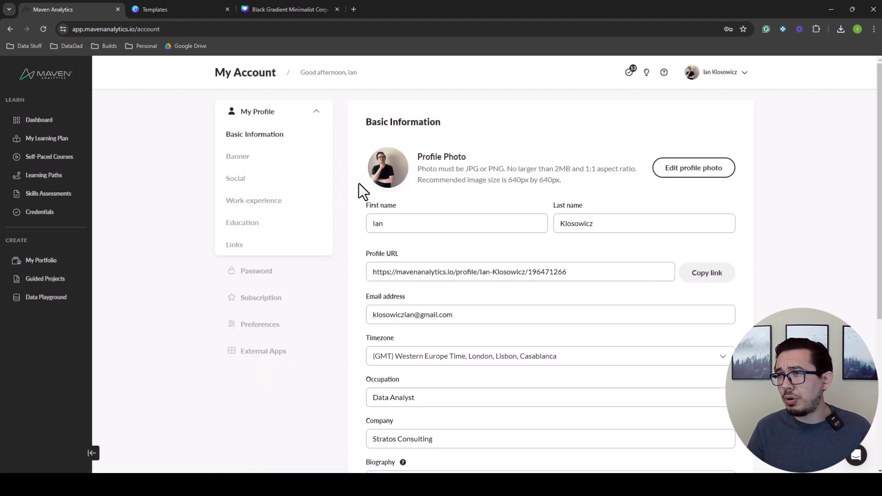
pyautogui.click(244, 157)
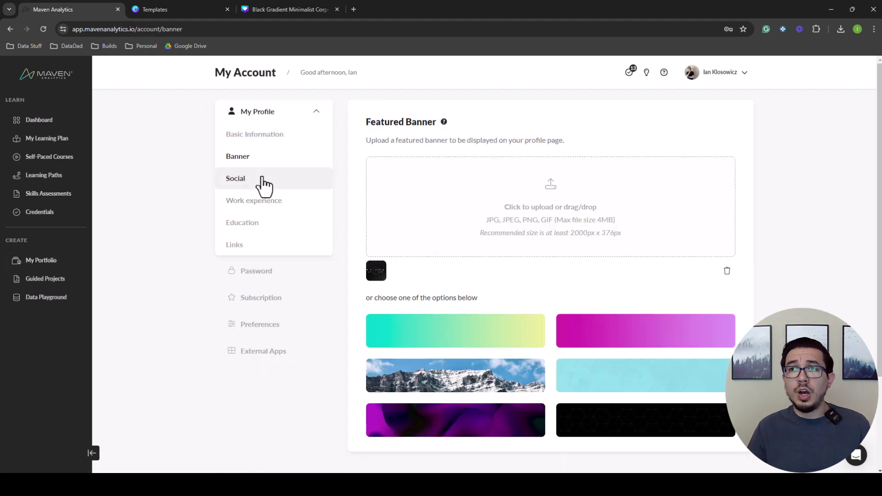
pyautogui.click(265, 186)
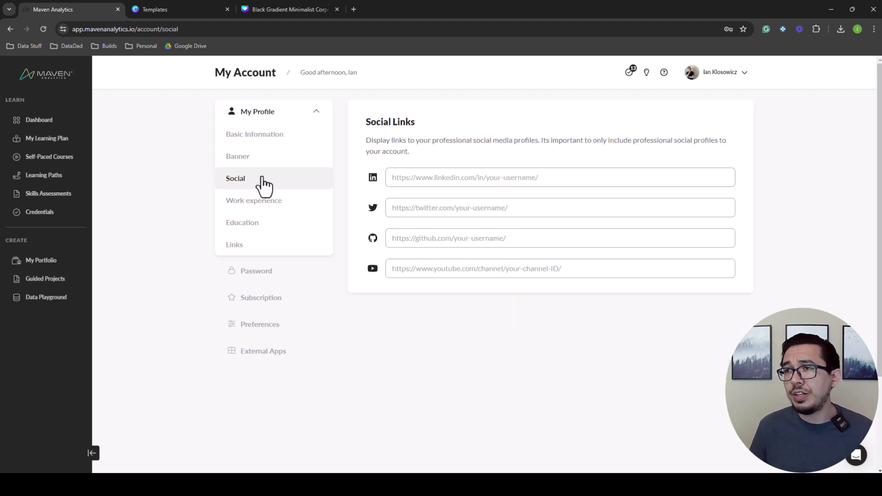
pyautogui.click(443, 176)
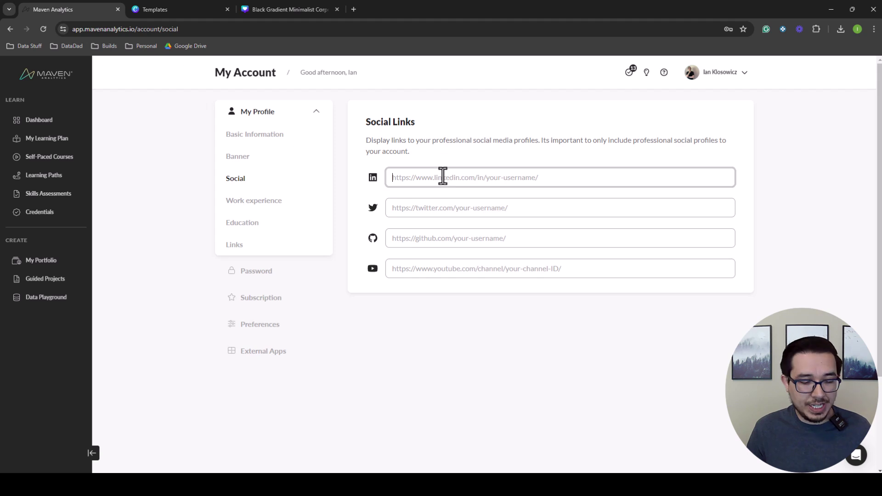
pyautogui.write('https://www.linkedin.com/in/ian-klosowicz/')
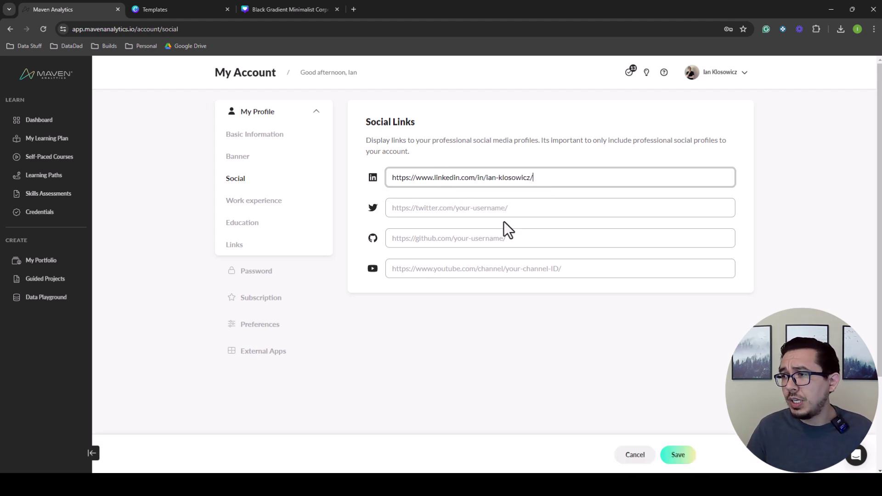
pyautogui.click(678, 457)
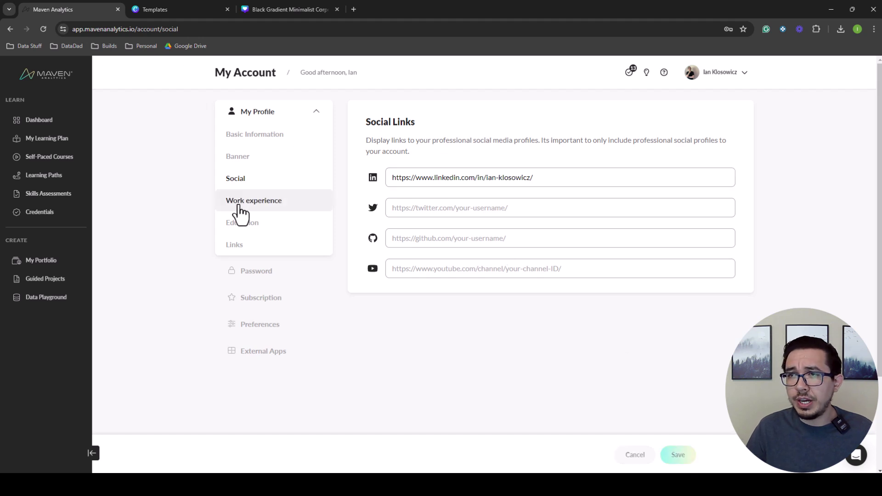
# Start a work experience entry with job title Data Consultant and company Stratos Consulting.
pyautogui.click(274, 208)
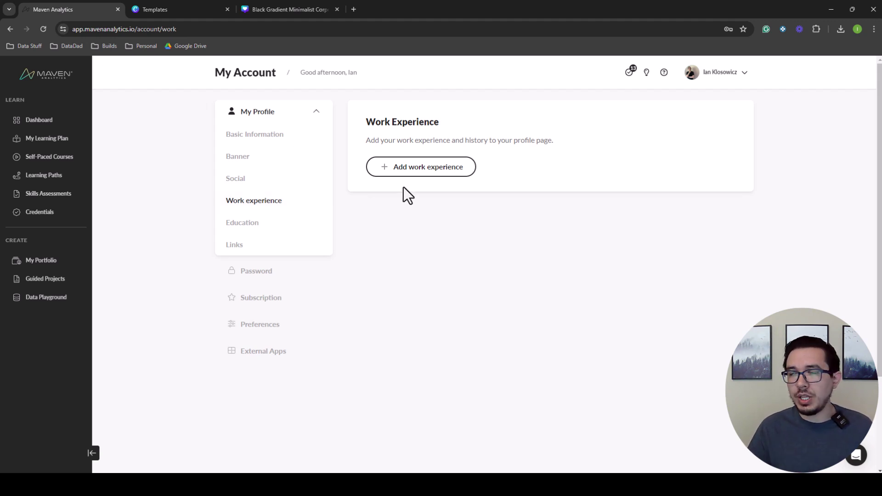
pyautogui.click(426, 172)
pyautogui.click(583, 156)
pyautogui.write('Data Consultant')
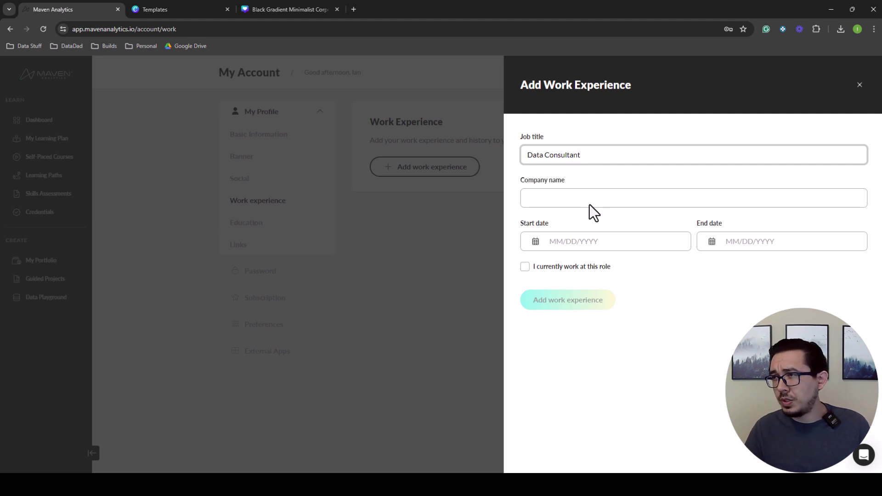
pyautogui.click(588, 202)
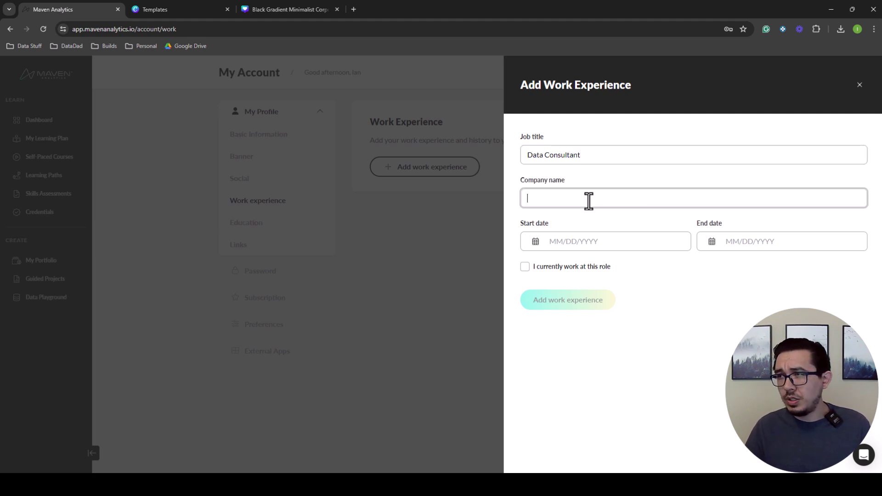
pyautogui.write('Stratos Consulting')
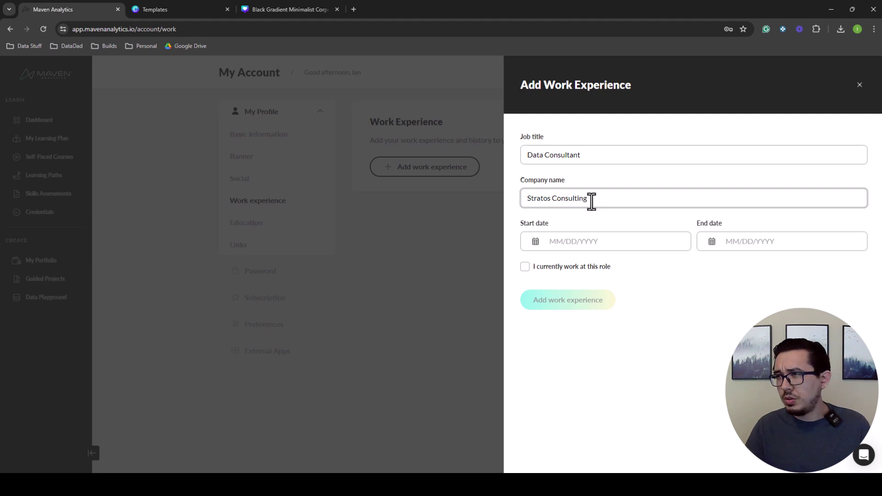
# Set the Stratos Consulting start date to 01/01/2024, mark the role as current, and add the entry.
pyautogui.click(536, 243)
pyautogui.click(540, 271)
pyautogui.click(540, 271)
pyautogui.click(540, 271)
pyautogui.click(539, 271)
pyautogui.click(540, 271)
pyautogui.click(557, 300)
pyautogui.click(739, 242)
pyautogui.click(578, 268)
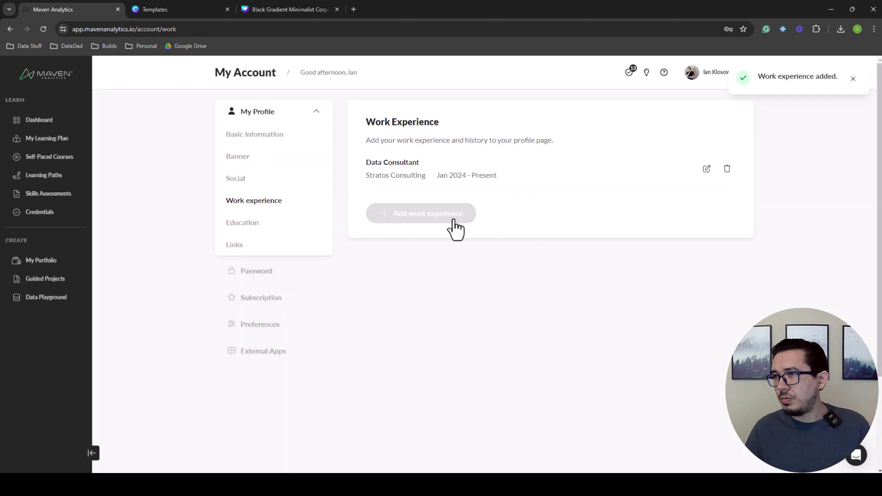
# Start a second work experience entry with job title Data Analyst and company Alchemy Worx.
pyautogui.click(451, 218)
pyautogui.click(581, 156)
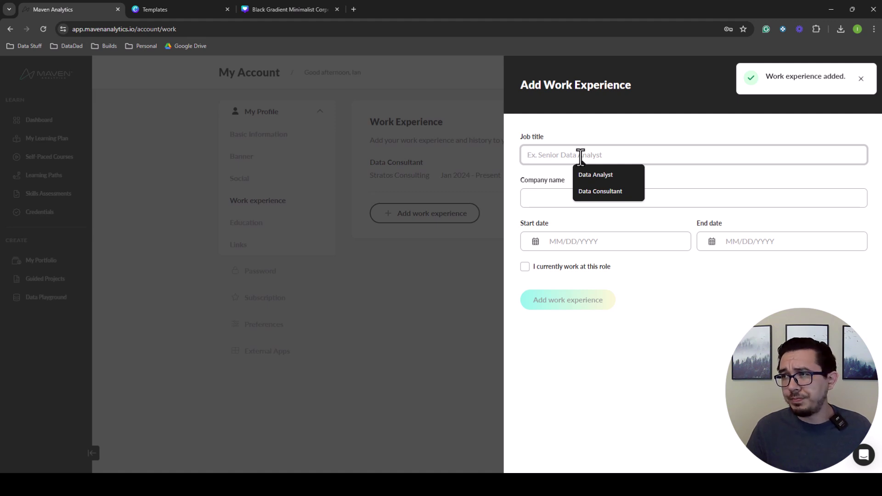
pyautogui.click(599, 174)
pyautogui.click(577, 195)
pyautogui.click(613, 234)
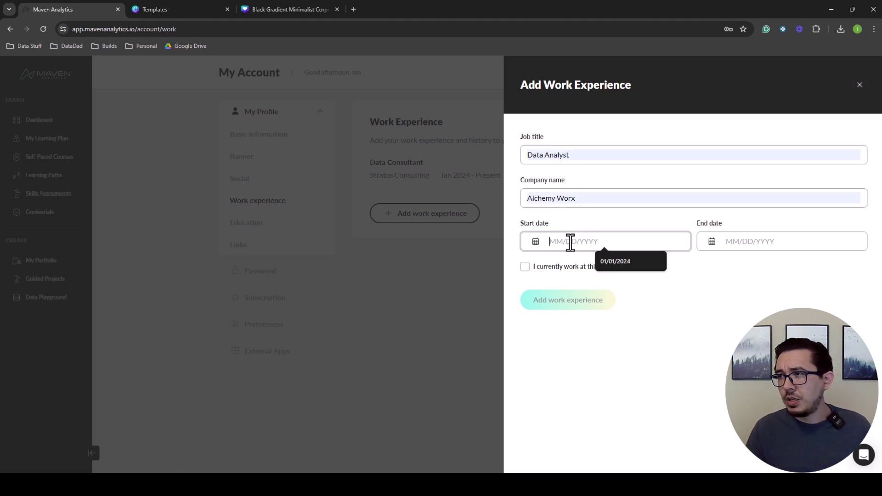
# Set the Alchemy Worx start date to 07/01/2023.
pyautogui.click(538, 243)
pyautogui.click(539, 271)
pyautogui.click(539, 271)
pyautogui.click(538, 271)
pyautogui.click(539, 271)
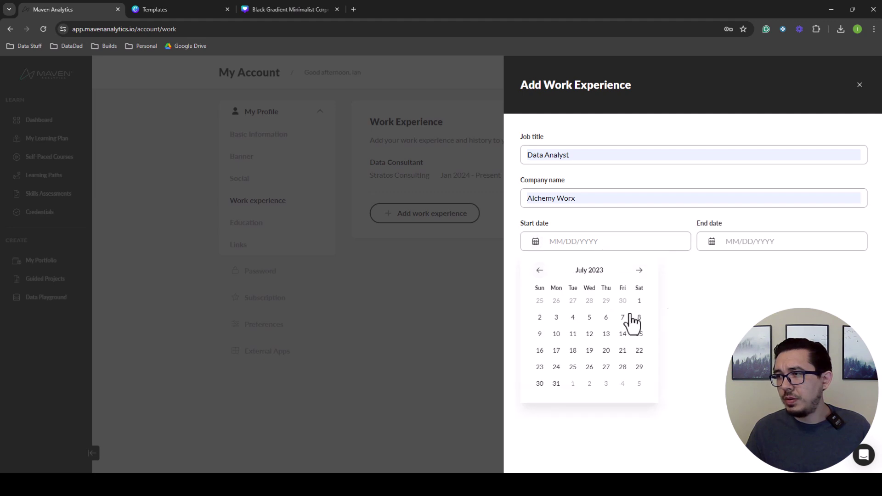
pyautogui.click(639, 302)
# Set the Alchemy Worx end date to 12/31/2023 and add the work experience.
pyautogui.click(714, 244)
pyautogui.click(716, 270)
pyautogui.click(716, 270)
pyautogui.click(716, 270)
pyautogui.click(716, 270)
pyautogui.click(816, 271)
pyautogui.click(815, 271)
pyautogui.click(716, 270)
pyautogui.click(716, 270)
pyautogui.click(715, 270)
pyautogui.click(716, 270)
pyautogui.click(716, 383)
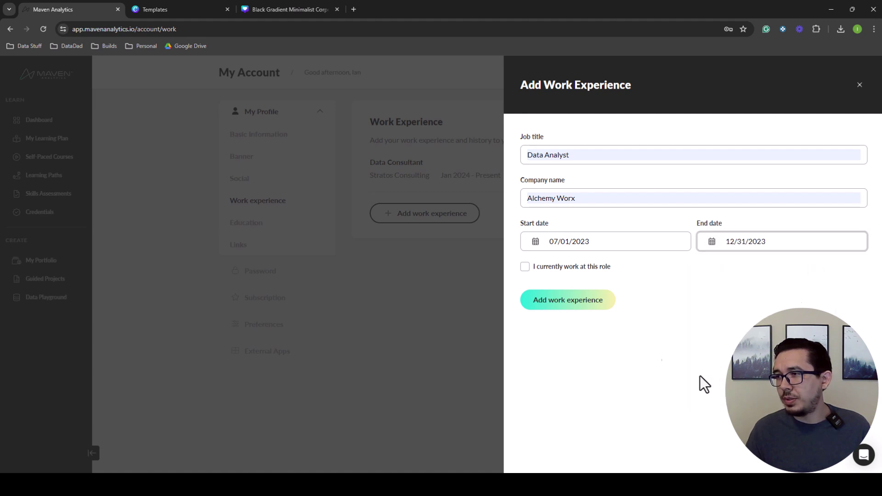
pyautogui.click(587, 304)
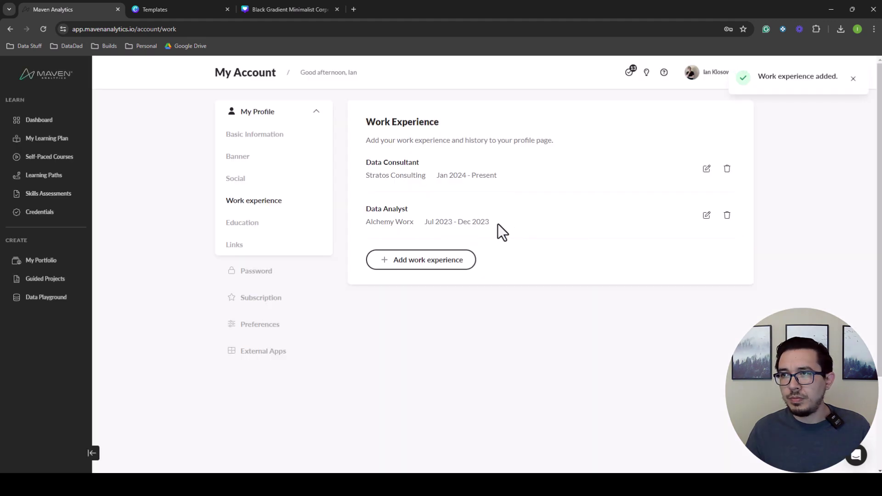
# Start a third work experience entry with job title Data Analyst and company Mastermind.com.
pyautogui.click(465, 260)
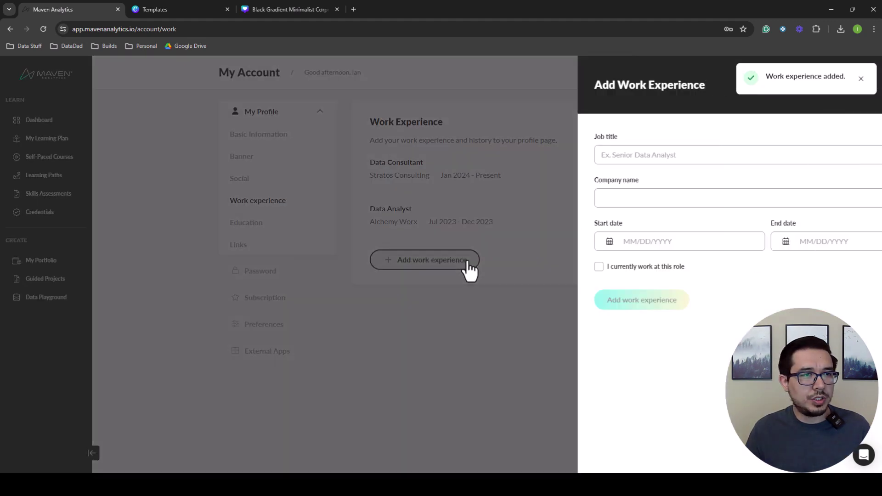
pyautogui.click(610, 165)
pyautogui.click(607, 173)
pyautogui.click(581, 195)
pyautogui.write('Mastermind.com')
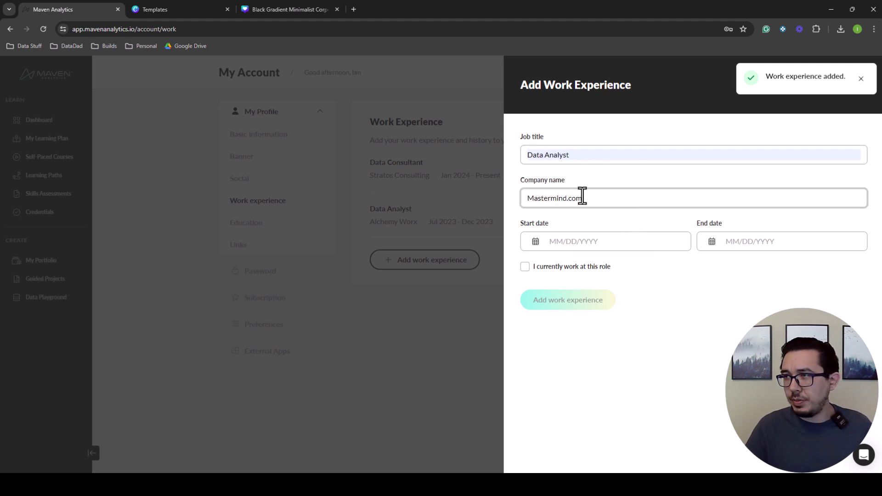
# Set the Mastermind.com start date to 05/01/2022.
pyautogui.click(593, 242)
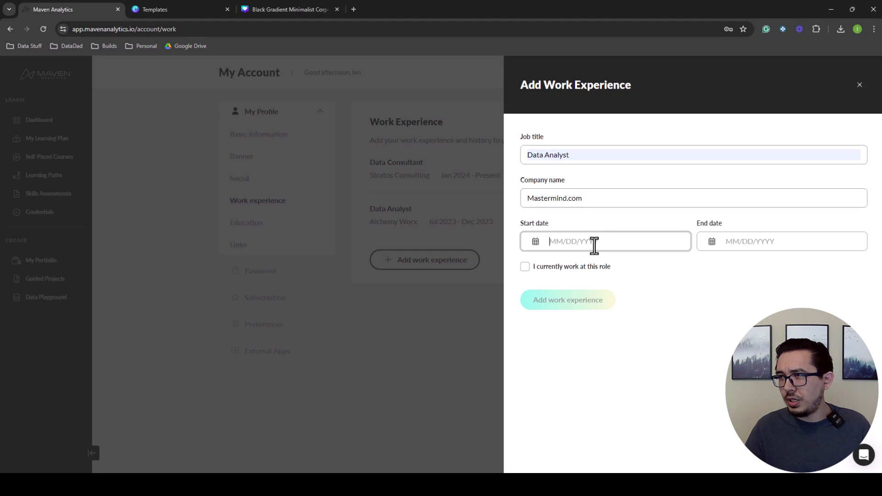
pyautogui.click(536, 243)
pyautogui.click(541, 271)
pyautogui.click(540, 271)
pyautogui.click(541, 271)
pyautogui.click(541, 271)
pyautogui.click(541, 271)
pyautogui.click(541, 271)
pyautogui.doubleClick(541, 271)
pyautogui.doubleClick(540, 271)
pyautogui.doubleClick(541, 271)
pyautogui.click(541, 271)
pyautogui.tripleClick(541, 271)
pyautogui.tripleClick(541, 271)
pyautogui.doubleClick(540, 271)
pyautogui.doubleClick(541, 271)
pyautogui.click(541, 271)
pyautogui.click(541, 271)
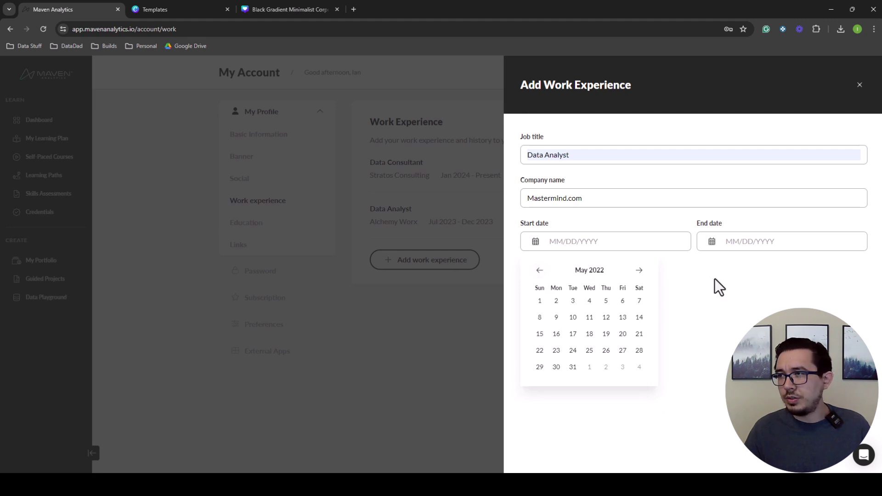
pyautogui.click(540, 302)
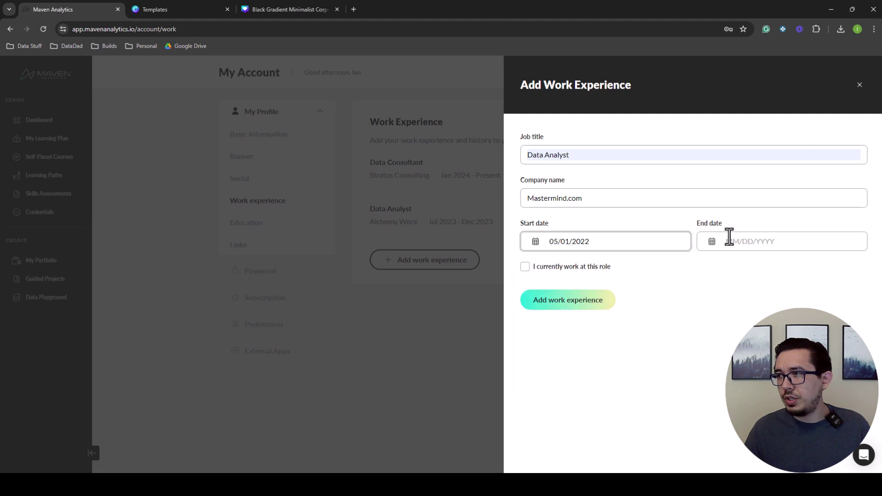
# Set the Mastermind.com end date to 07/01/2023 and add the work experience.
pyautogui.click(713, 246)
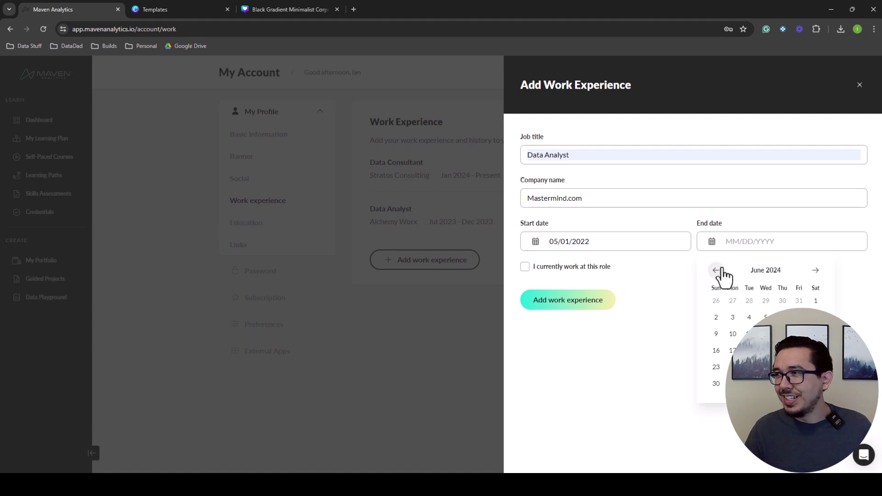
pyautogui.click(717, 270)
pyautogui.click(717, 270)
pyautogui.click(717, 271)
pyautogui.click(717, 271)
pyautogui.click(717, 271)
pyautogui.click(717, 270)
pyautogui.click(717, 271)
pyautogui.click(716, 270)
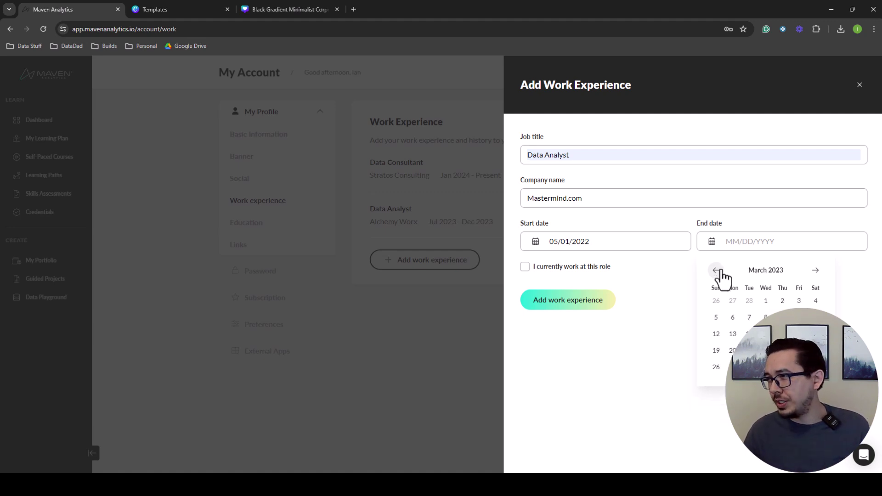
pyautogui.click(816, 271)
pyautogui.click(816, 271)
pyautogui.click(816, 271)
pyautogui.click(816, 271)
pyautogui.click(816, 300)
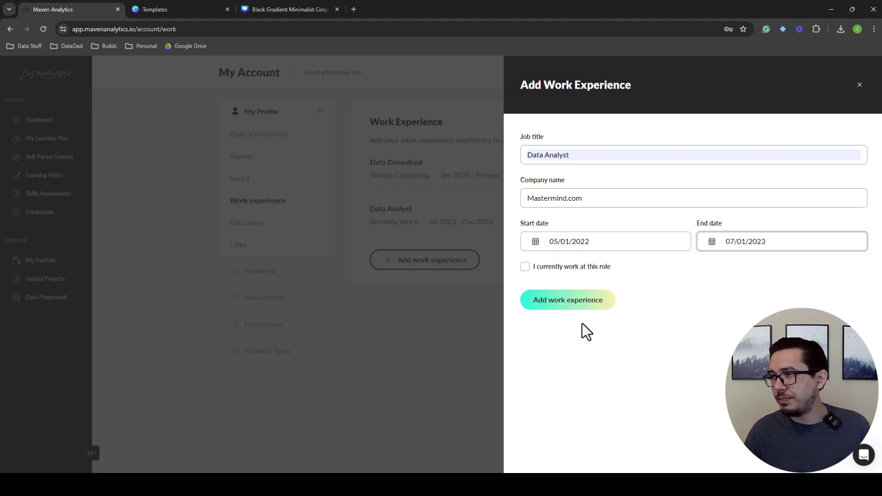
pyautogui.click(578, 307)
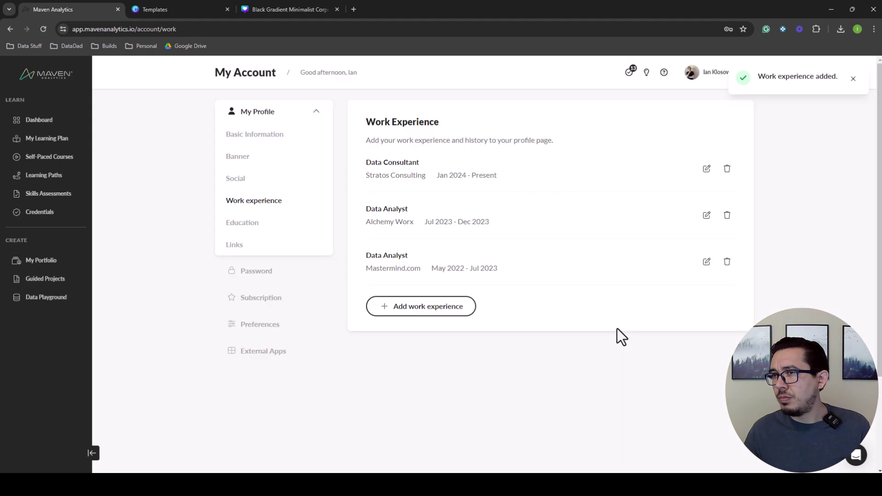
# Add the Tableau Public profile URL to the profile's additional links.
pyautogui.click(257, 228)
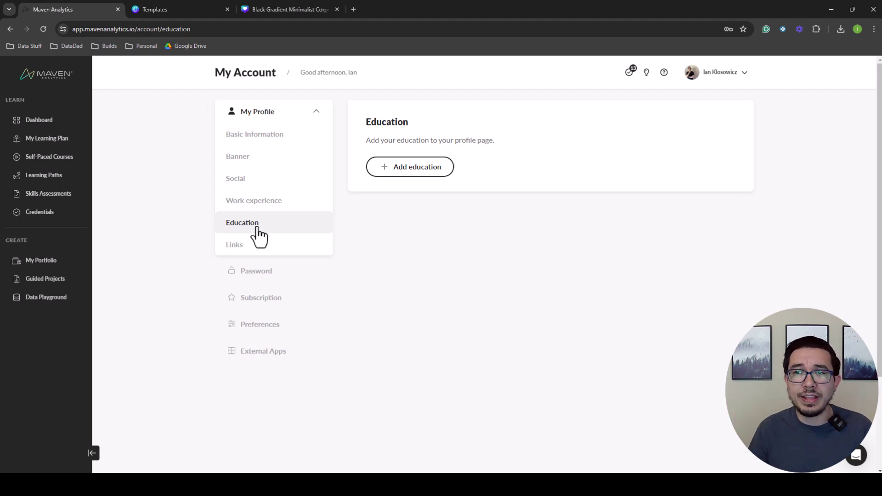
pyautogui.click(280, 254)
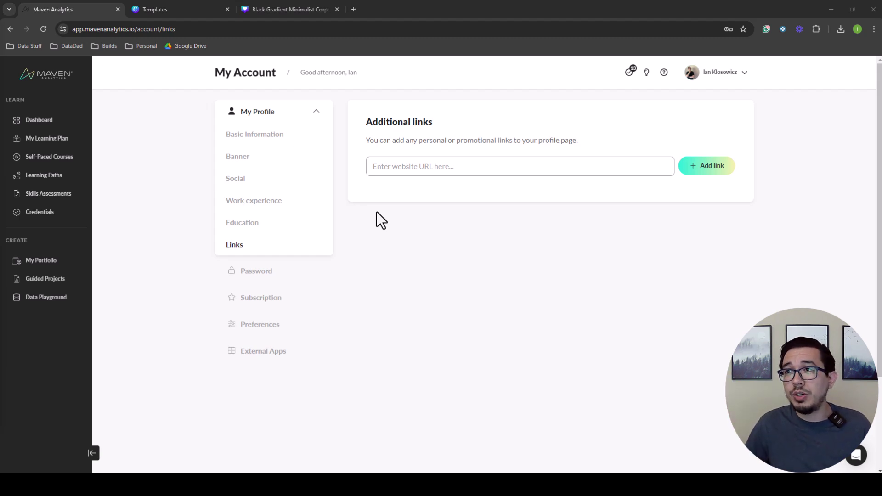
pyautogui.click(468, 169)
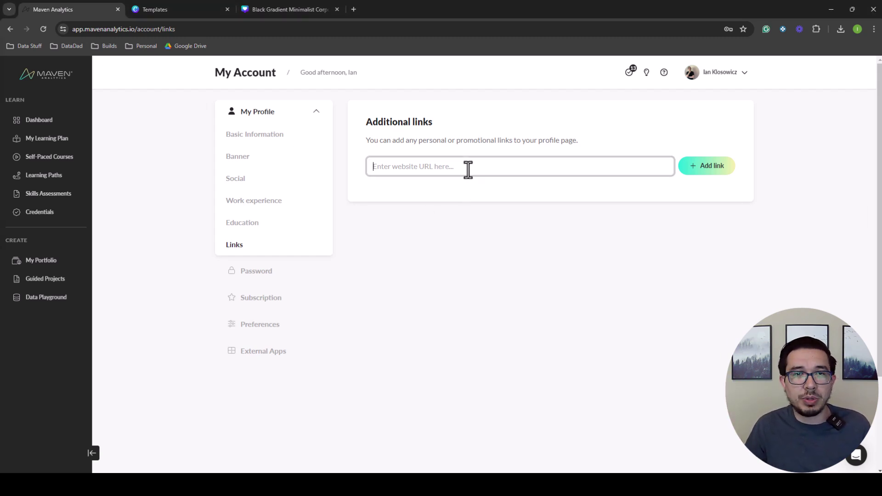
pyautogui.write('https://public.tableau.com/app/profile/ian.klosowicz/')
pyautogui.click(704, 171)
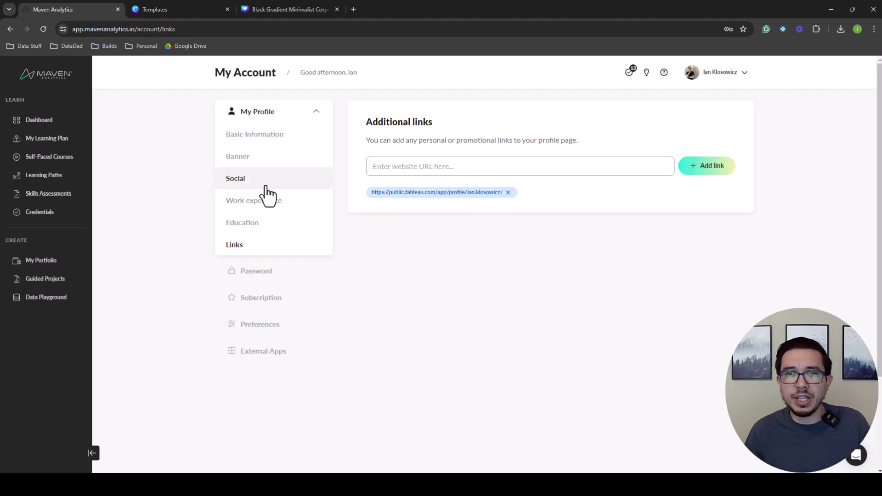
# Review the portfolio page, and start a new portfolio project titled Aliens of America.
pyautogui.click(52, 266)
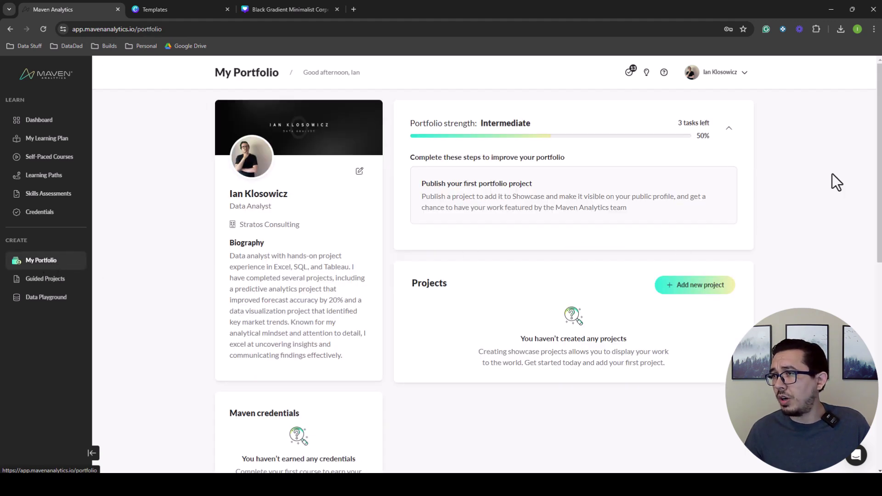
pyautogui.moveTo(879, 145); pyautogui.dragTo(879, 338)
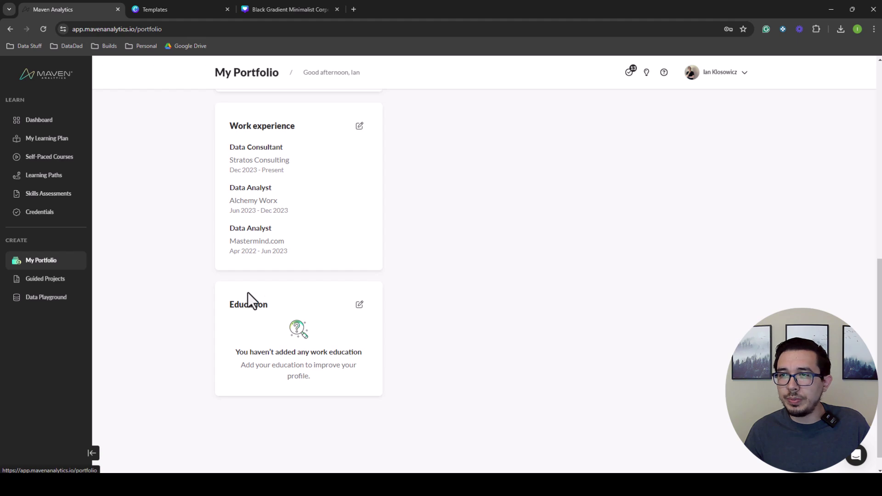
pyautogui.scroll(10, 276, 280)
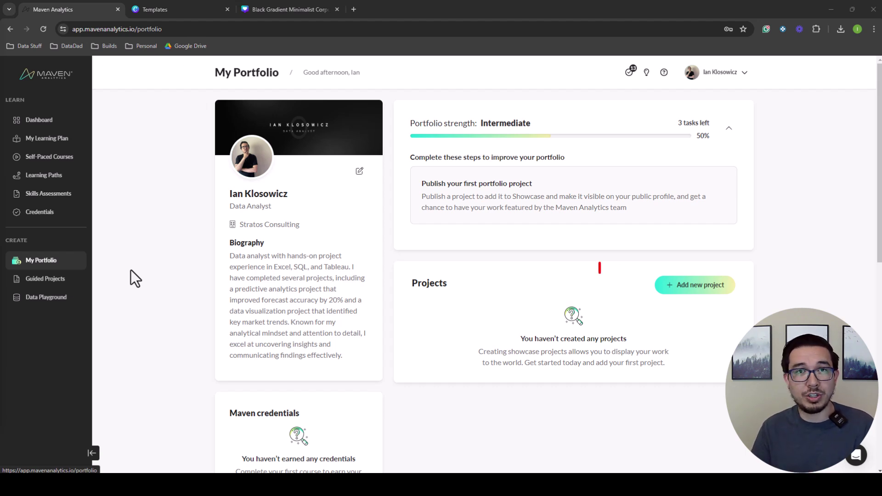
pyautogui.click(694, 299)
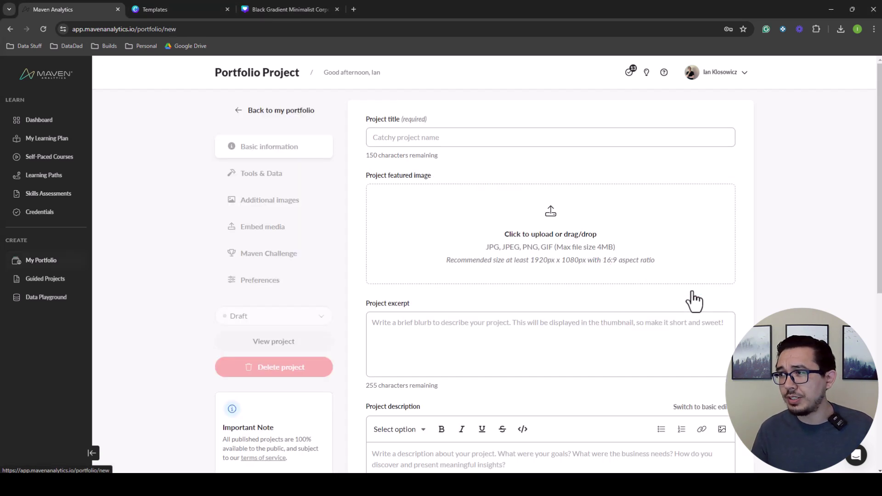
pyautogui.click(466, 136)
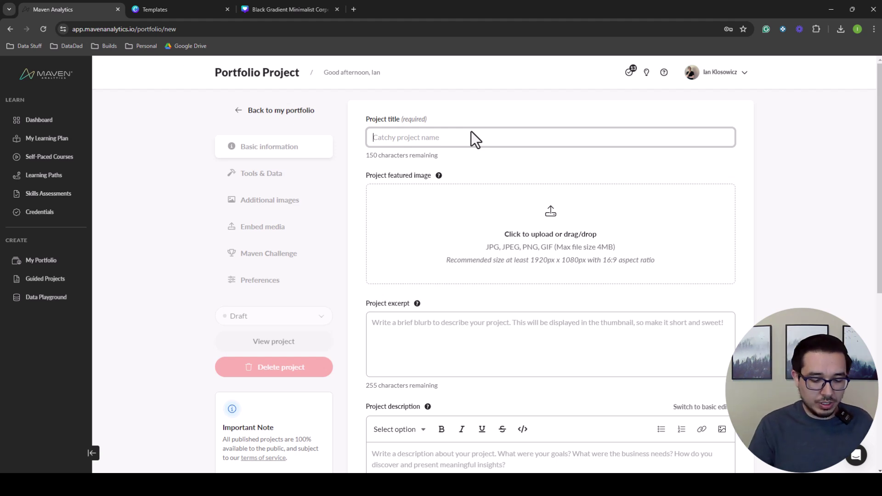
pyautogui.write('Aliens')
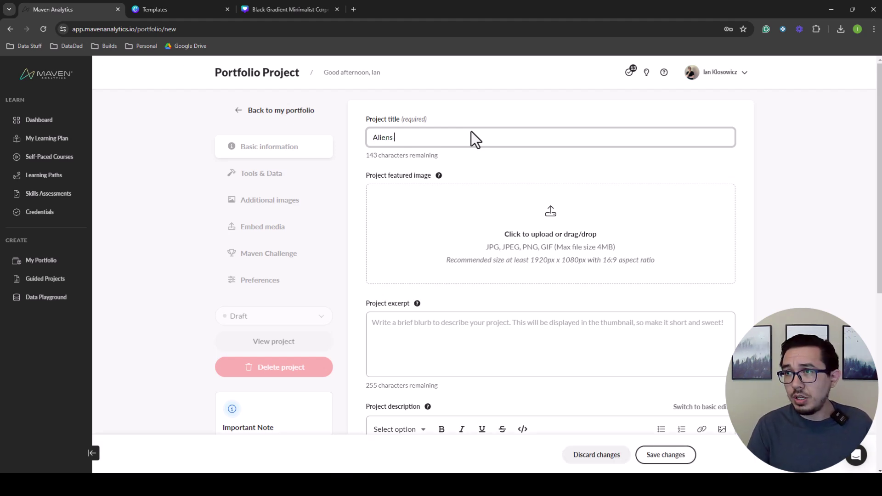
pyautogui.write(' of America')
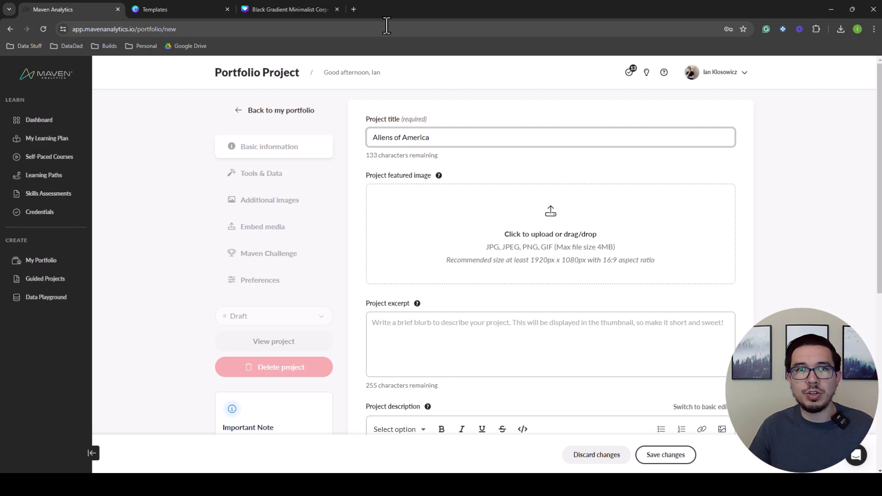
# Open Tableau Public in a new browser tab and go to the signed-in account's own profile.
pyautogui.click(353, 9)
pyautogui.write('ta')
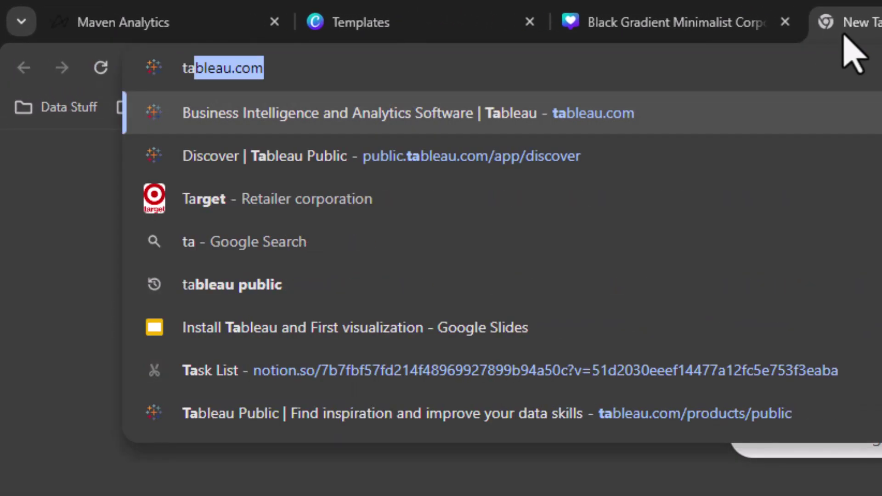
pyautogui.write('bleau')
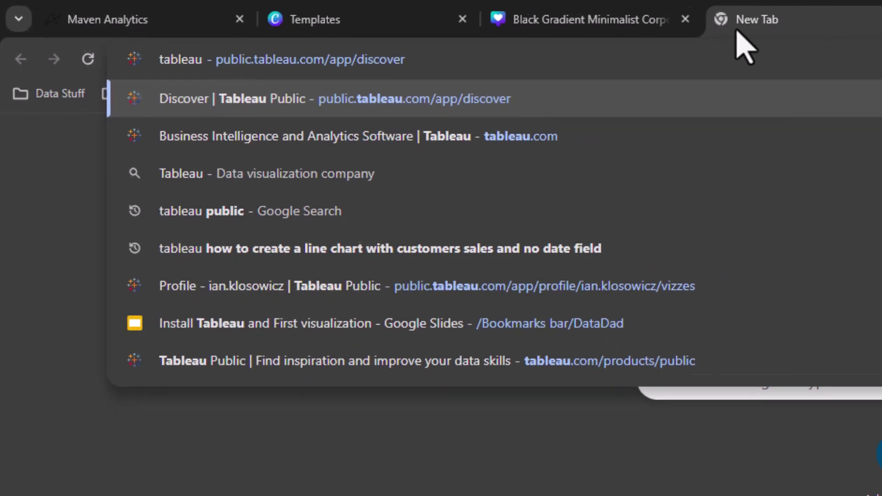
pyautogui.press('Return')
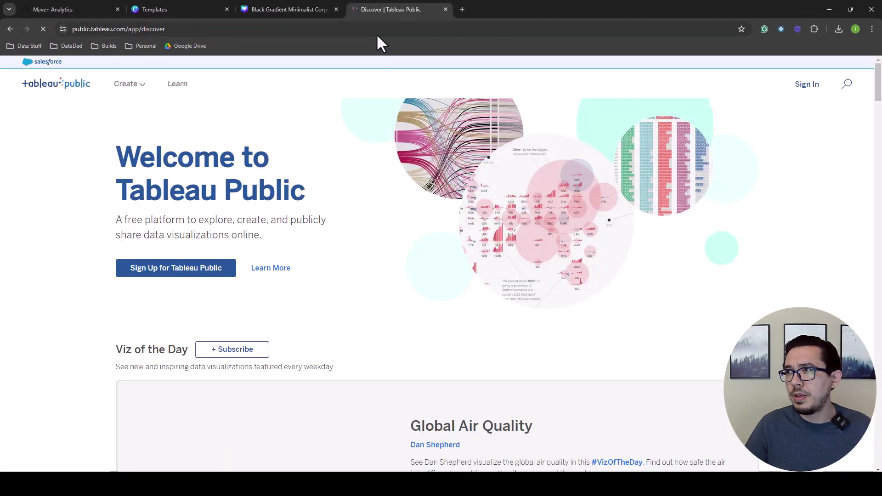
pyautogui.click(805, 86)
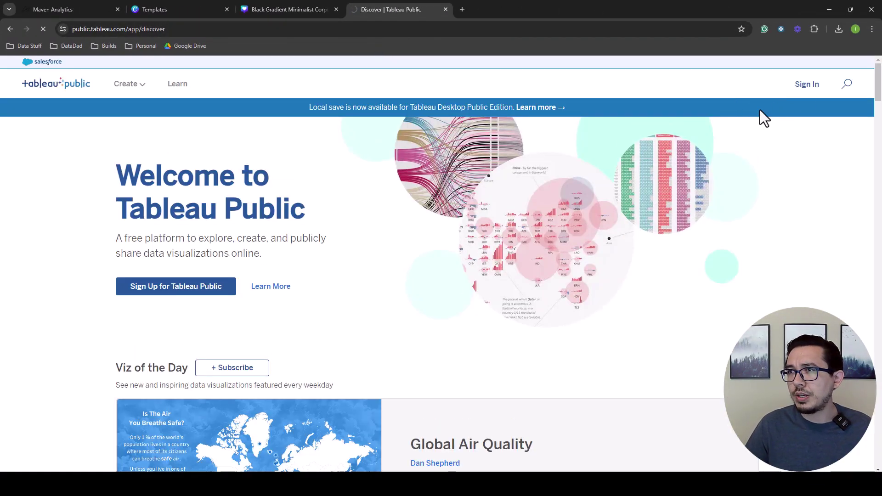
pyautogui.click(817, 84)
pyautogui.click(802, 107)
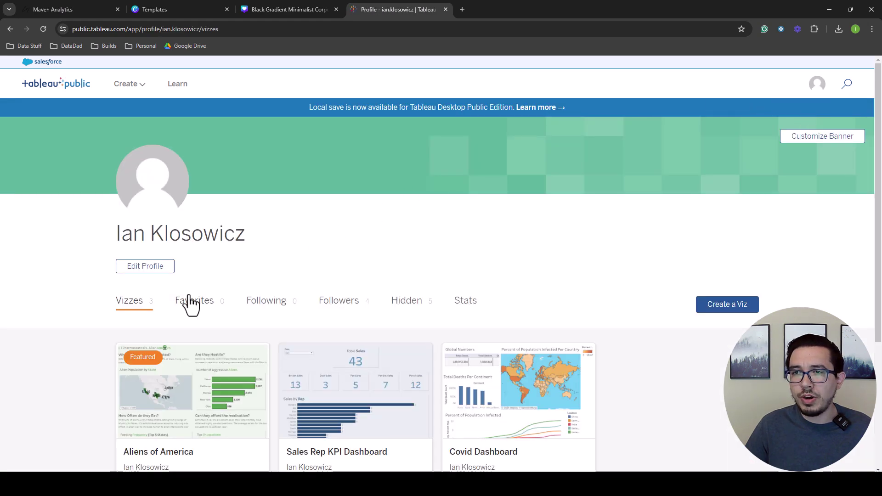
# Open the Aliens of America viz from the profile and download it as an image.
pyautogui.scroll(-4, 166, 305)
pyautogui.scroll(-1, 159, 305)
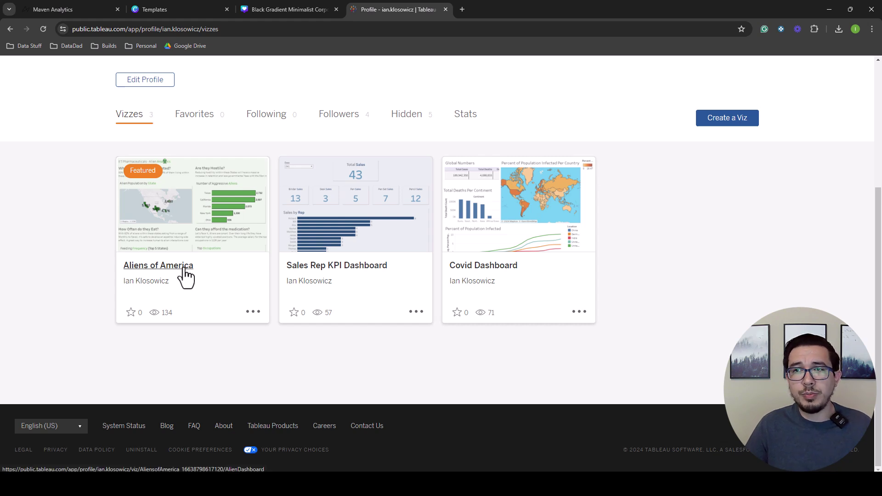
pyautogui.click(185, 266)
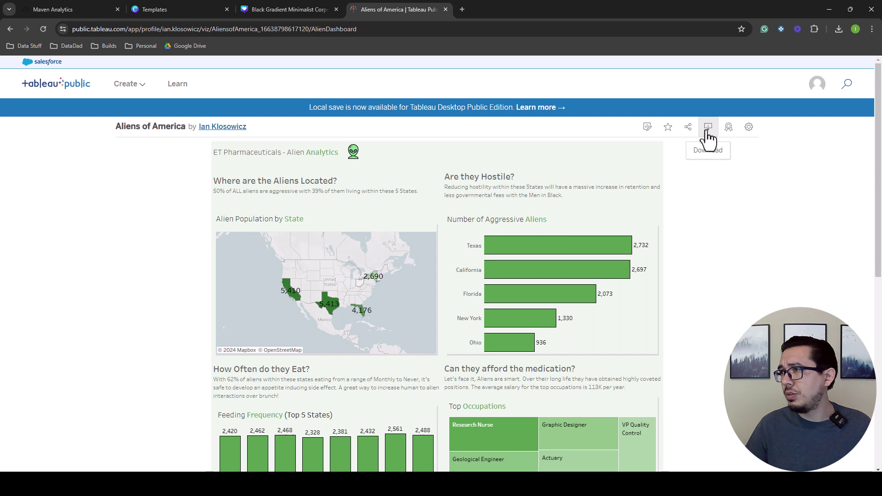
pyautogui.click(708, 131)
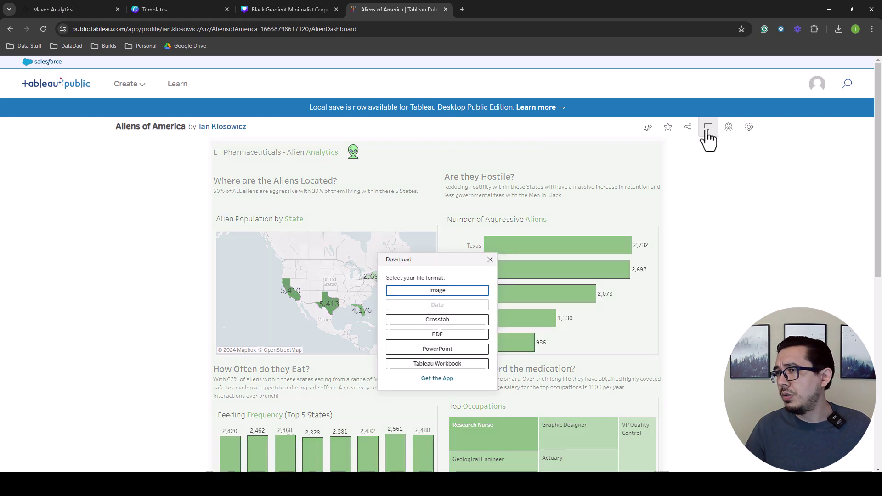
pyautogui.click(406, 290)
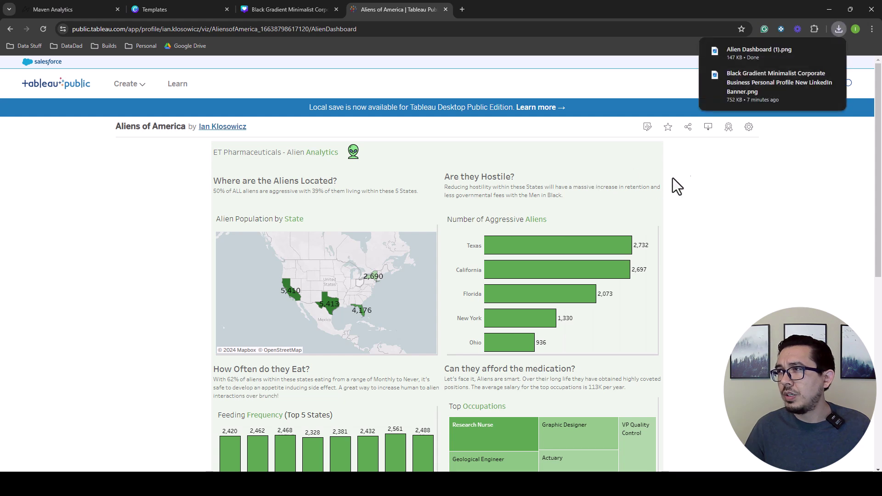
# Back in the Maven Analytics project form, upload Alien Dashboard (1) from Downloads as the project's featured image.
pyautogui.click(76, 7)
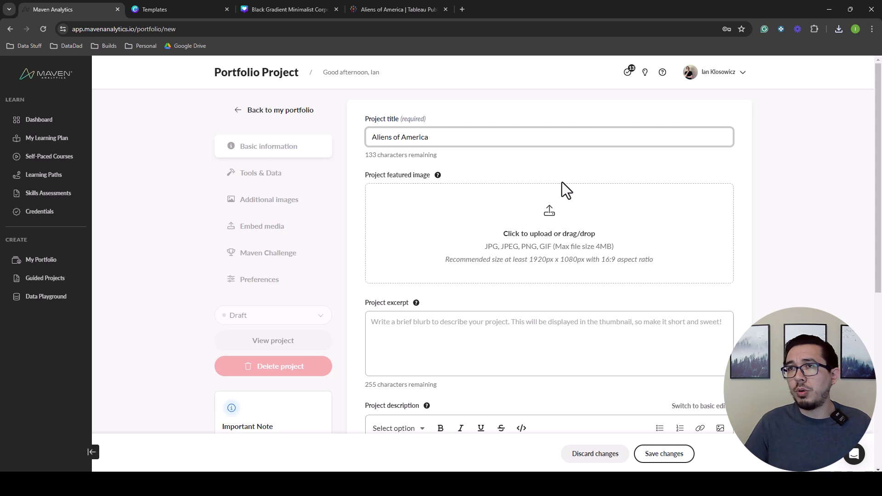
pyautogui.click(483, 225)
pyautogui.click(120, 78)
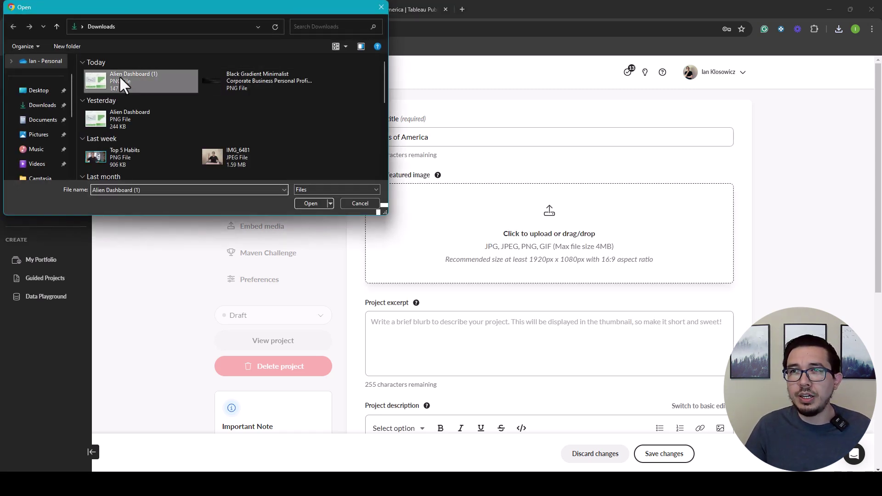
pyautogui.click(312, 203)
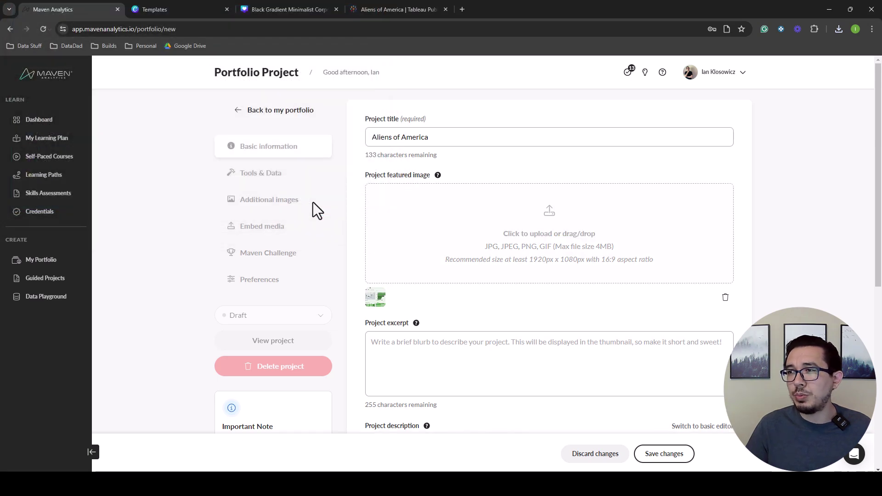
# Fill in the project excerpt describing the Tableau KPI dashboard for marketing a new prescription to hypothetical aliens, with Excel and SQL used to process the data.
pyautogui.scroll(-1, 448, 235)
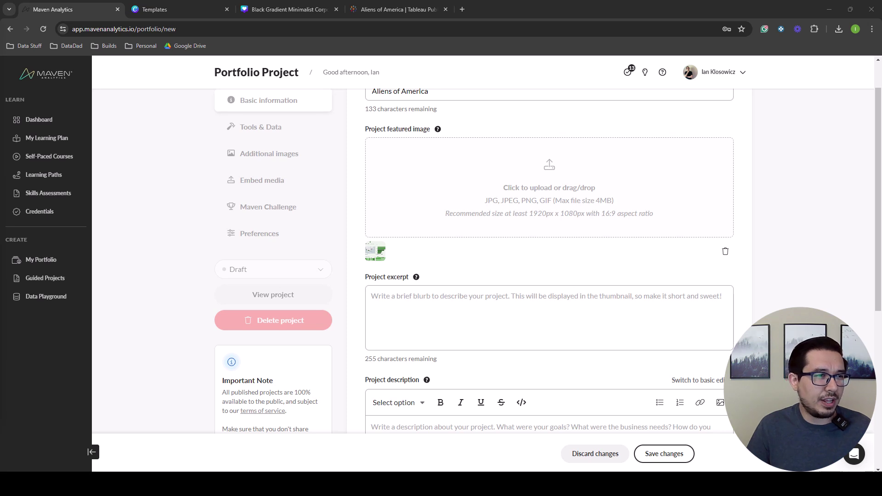
pyautogui.click(451, 312)
pyautogui.write('Developed a KPI dashboard in Tableau to identify the best states for marketing a new prescription to hypothetical aliens. Used Excel and SQL to process demographic and economic data, providing stakeholders with actionable insights for targeted marketing.')
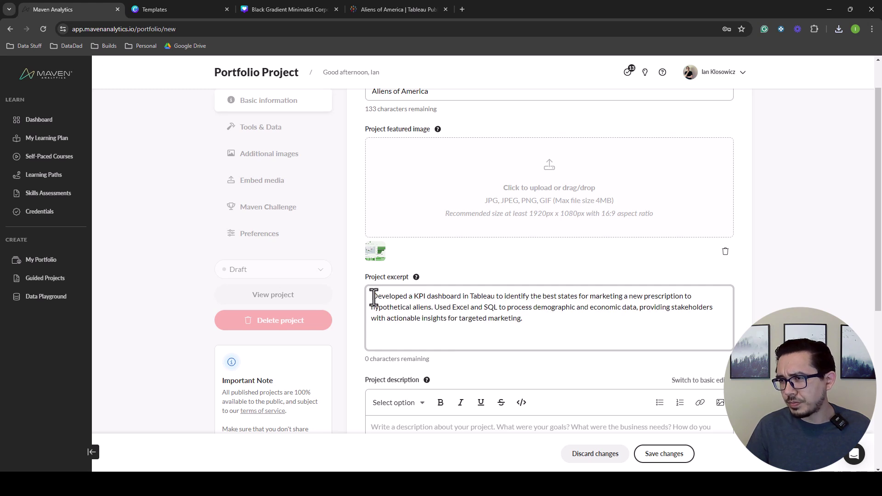
pyautogui.press('BackSpace')
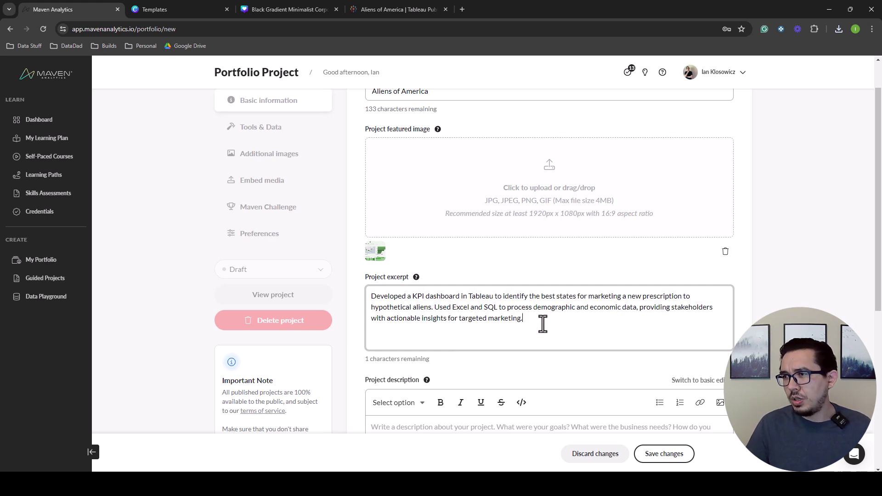
# Fill in the project description with the KPI dashboard overview, Business Questions Answered, Key Insights and Demographic Factors.
pyautogui.scroll(-2, 546, 323)
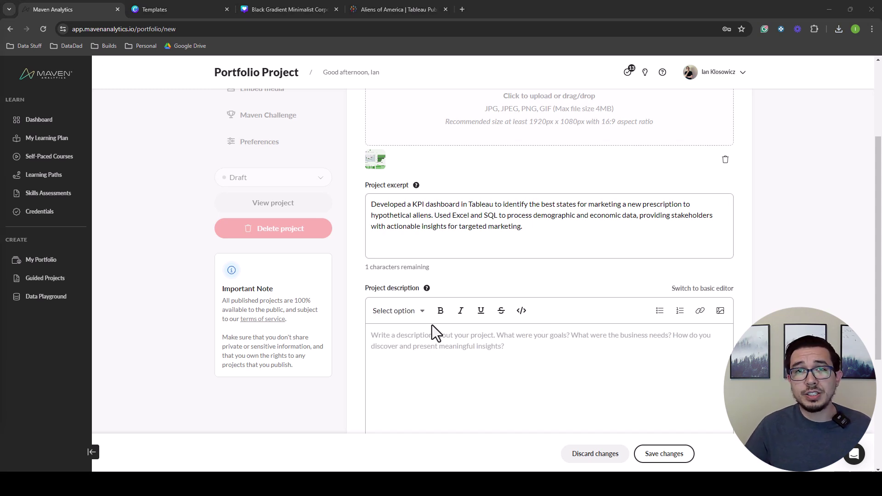
pyautogui.scroll(-3, 436, 323)
pyautogui.click(510, 238)
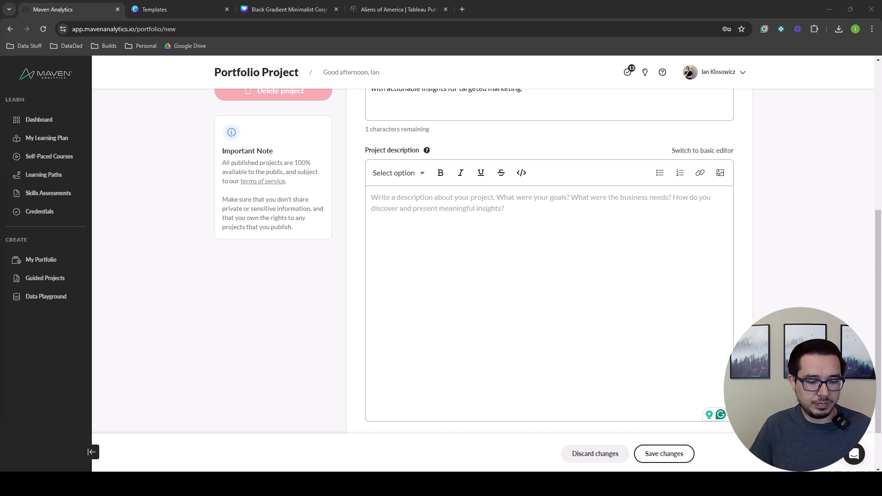
pyautogui.click(454, 245)
pyautogui.write("I developed a comprehensive KPI dashboard to identify the best states for marketing a new prescription drug to hypothetical aliens from space. The goal was to analyze the data to determine which states offered the most promising market potential based on specific criteria. Business Questions Answered: Which states have the highest population density of potential customers? Determine feeding frequencies to tweak future production runs. Determine hostility in the top states to adjust the side effects of prescription. (if necessary) How do demographic factors such as age and income influence market viability? Key Insights: Population Density: States with higher population densities, such as California and New York, showed a greater potential customer base. Feeding Frequency: 62% of aliens within the Top 5 states feed Monthly to Never. It's safe to develop an appetite-inducing side effect. A great way to increase human-to-alien contact over brunch! Hostility: Reducing hostility in the Top 5 states will have a massive increase in retention and lower government fees with the Men in Black. Demographic Factors: Aliens are smart. Since they live long lives, their average salary is $113K per year.")
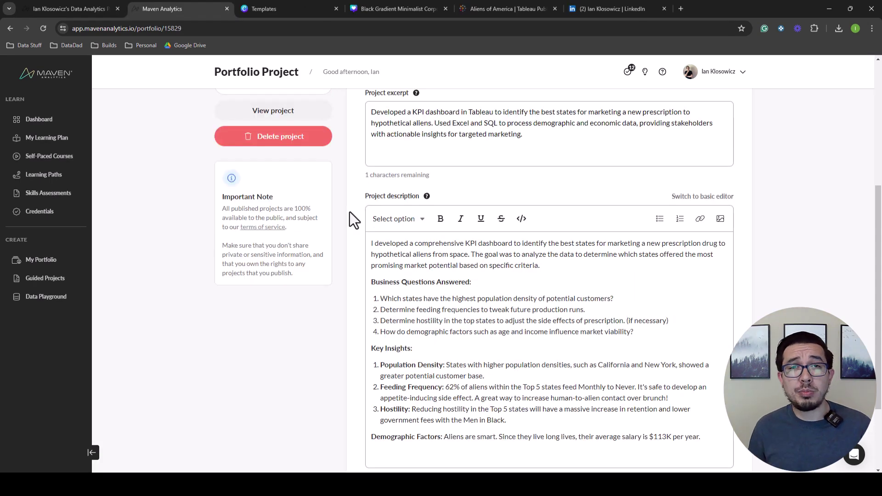
# In the project's Tools & Data section, mark Tableau and Microsoft Excel as the tools used.
pyautogui.scroll(5, 349, 212)
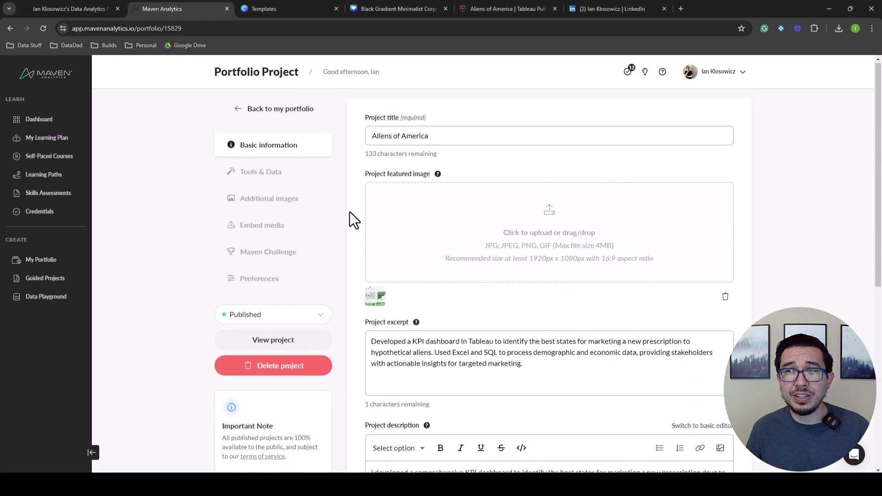
pyautogui.click(281, 175)
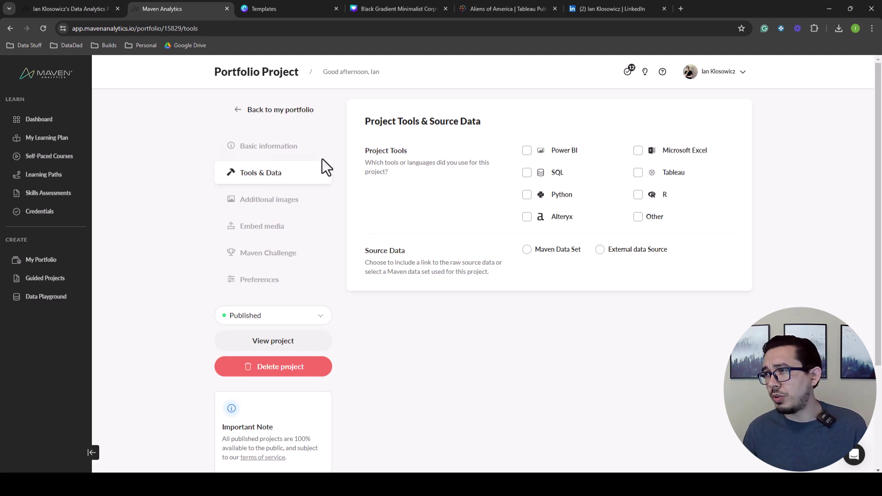
pyautogui.click(634, 174)
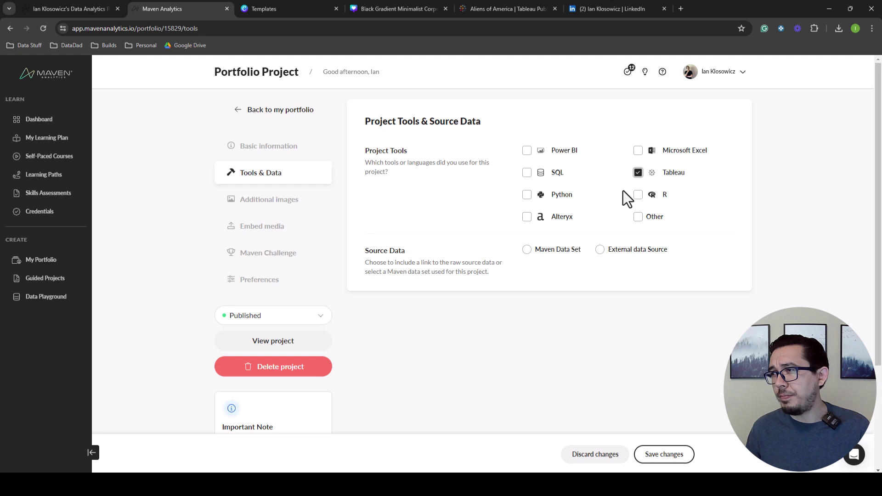
pyautogui.click(639, 151)
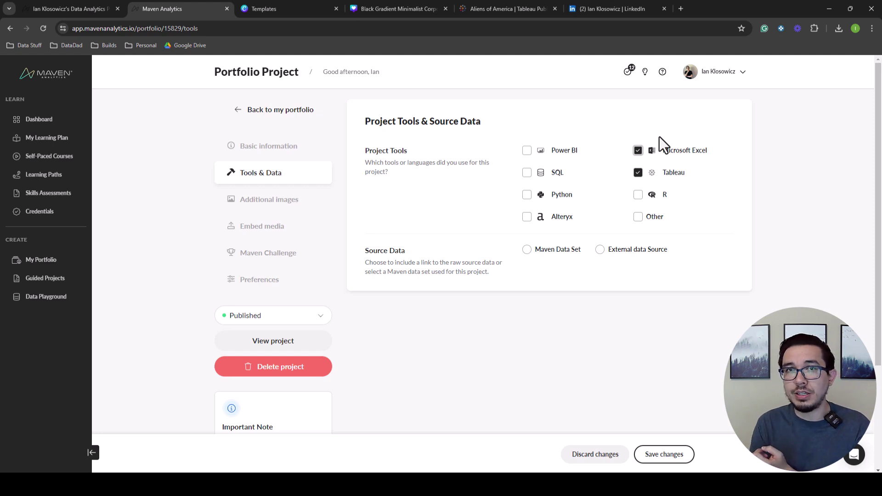
# Look through the project's optional sections: Additional images, Embed media, Maven Challenge and Preferences.
pyautogui.click(285, 205)
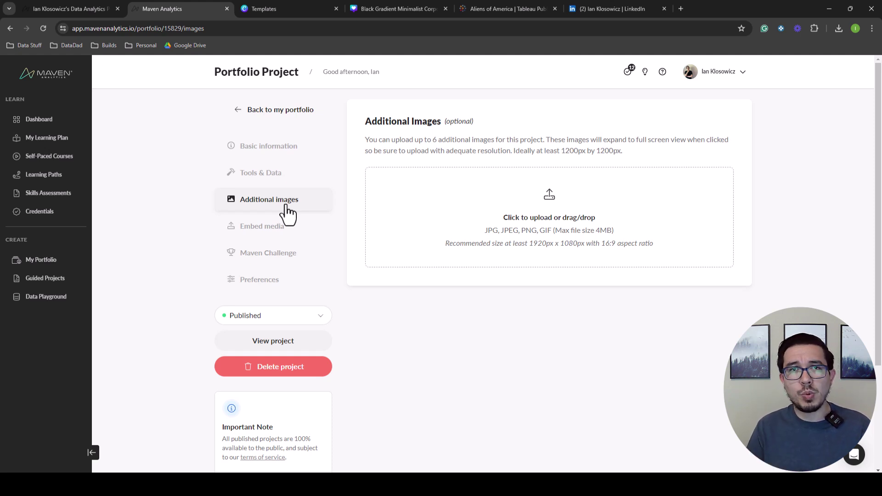
pyautogui.click(282, 219)
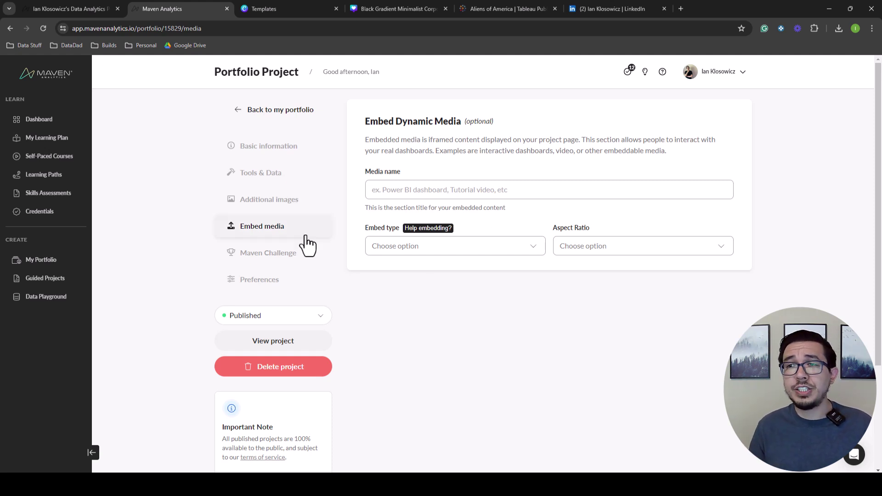
pyautogui.click(297, 255)
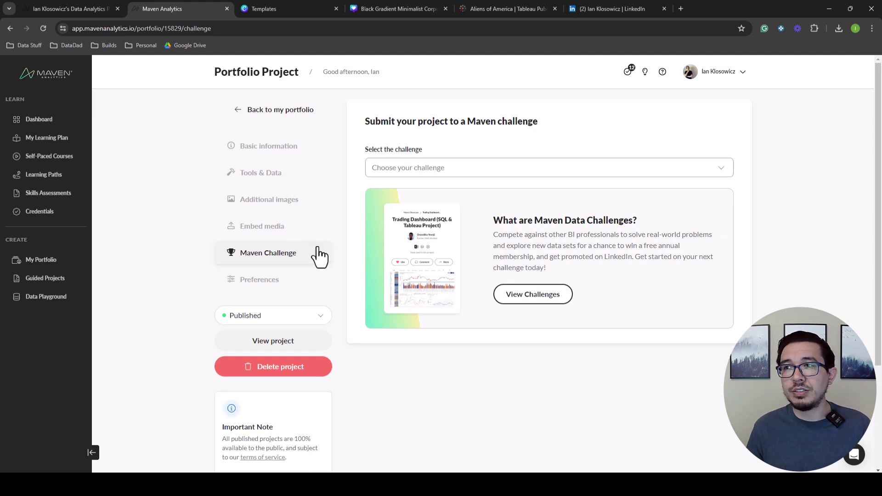
pyautogui.click(281, 278)
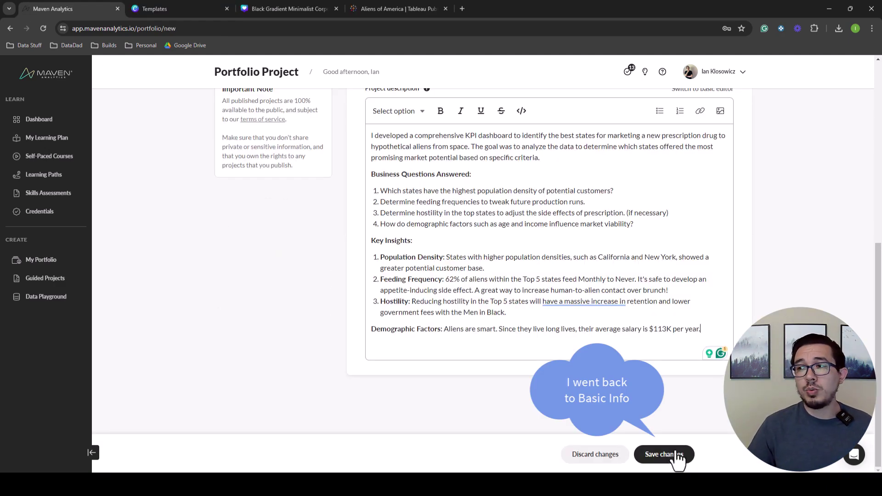
# Save the project's basic information, reopen Aliens of America for editing from My Portfolio, and set its status to Published.
pyautogui.click(676, 454)
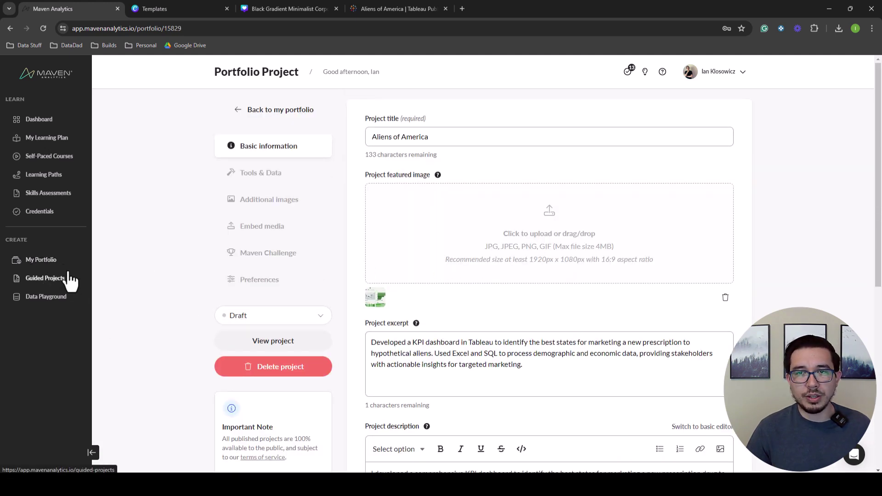
pyautogui.click(64, 265)
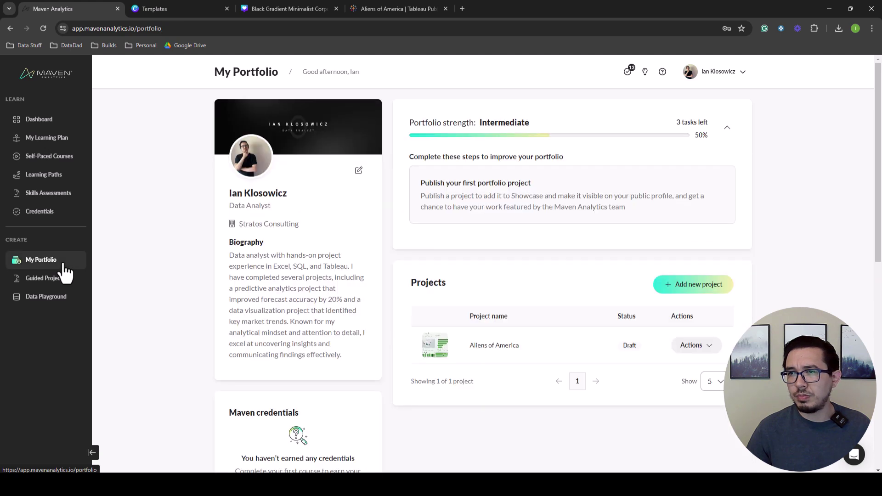
pyautogui.click(696, 345)
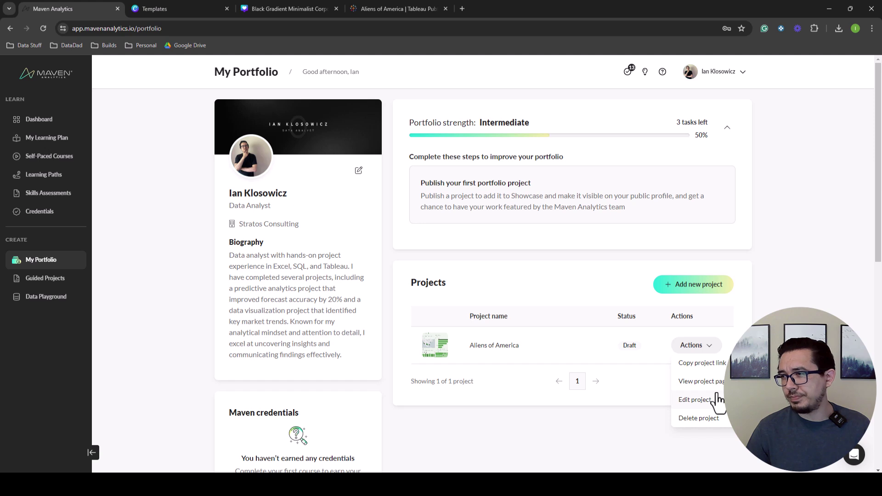
pyautogui.click(718, 401)
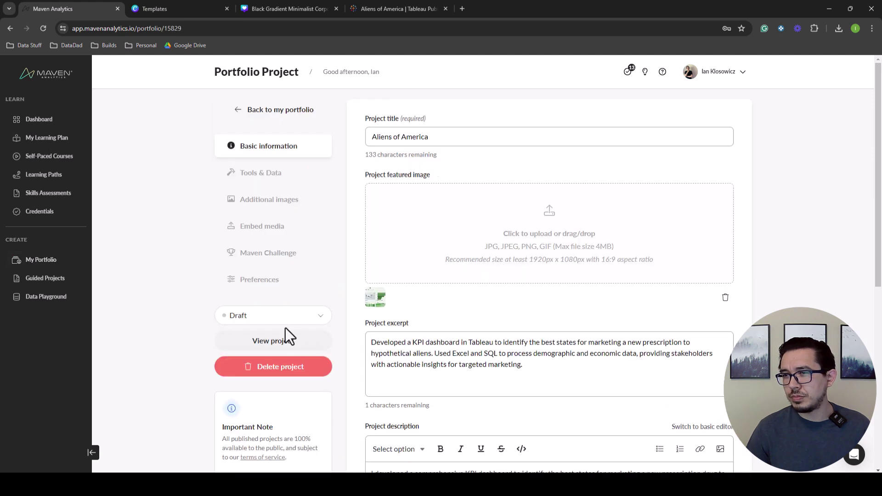
pyautogui.click(271, 317)
pyautogui.click(251, 357)
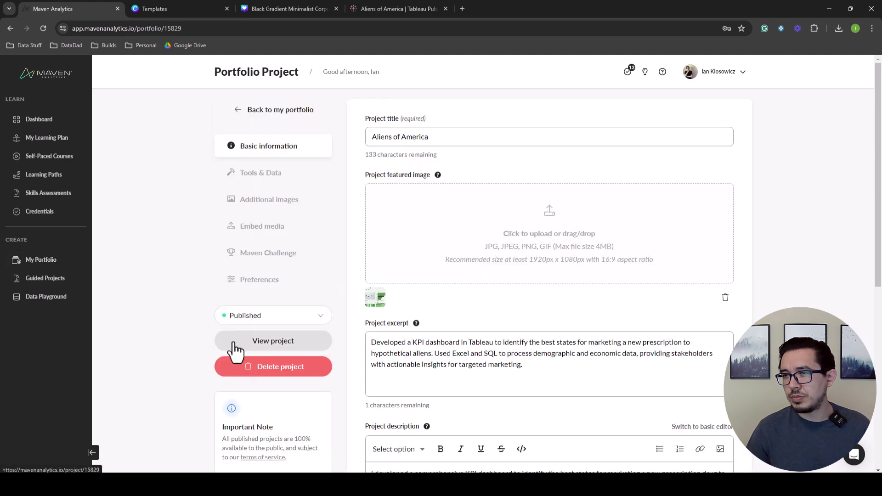
# View the published Aliens of America project page and check its image, description and comment section.
pyautogui.scroll(-7, 823, 305)
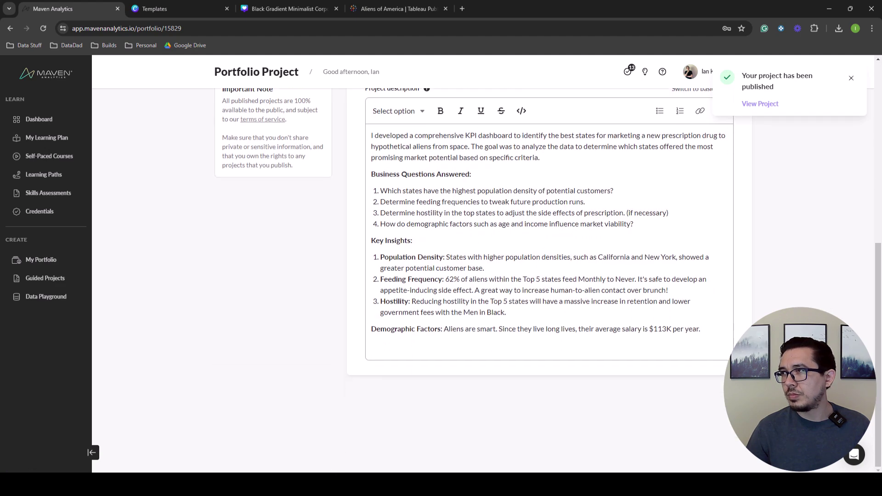
pyautogui.scroll(7, 809, 276)
pyautogui.click(760, 105)
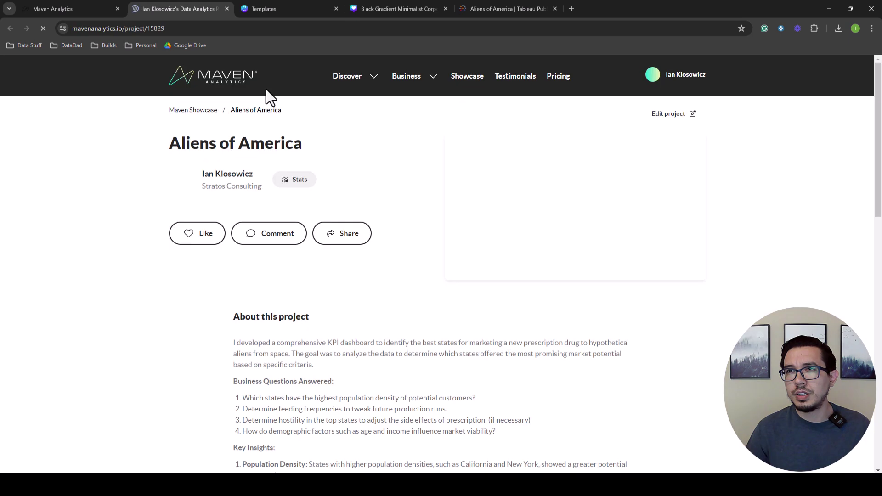
pyautogui.scroll(-2, 625, 173)
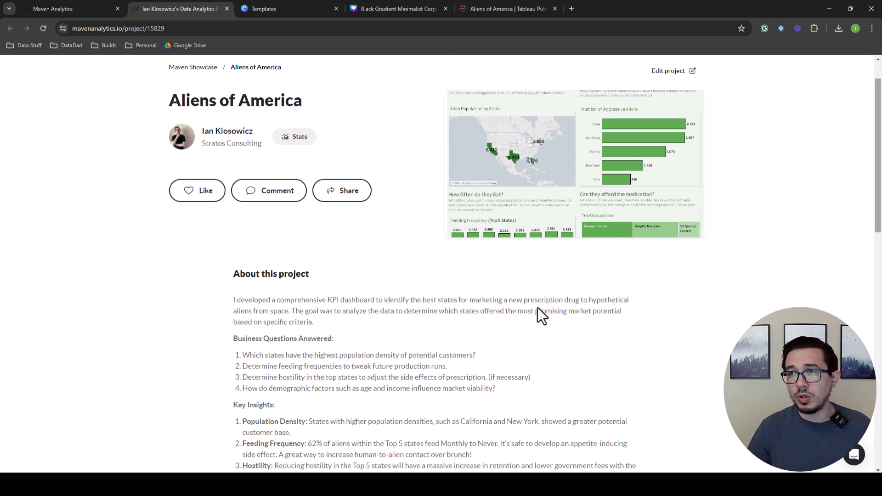
pyautogui.scroll(-7, 522, 319)
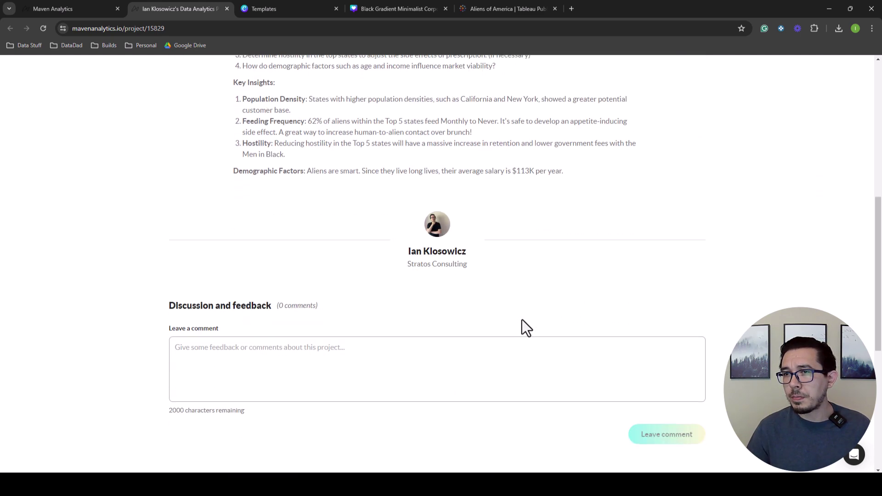
pyautogui.moveTo(878, 330); pyautogui.dragTo(879, 188)
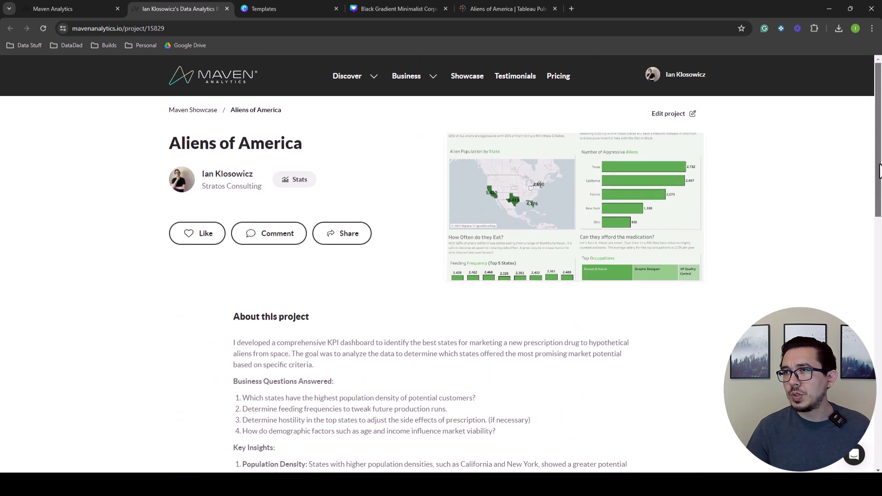
# Return to My Portfolio and review the portfolio strength tasks and the project list.
pyautogui.click(83, 8)
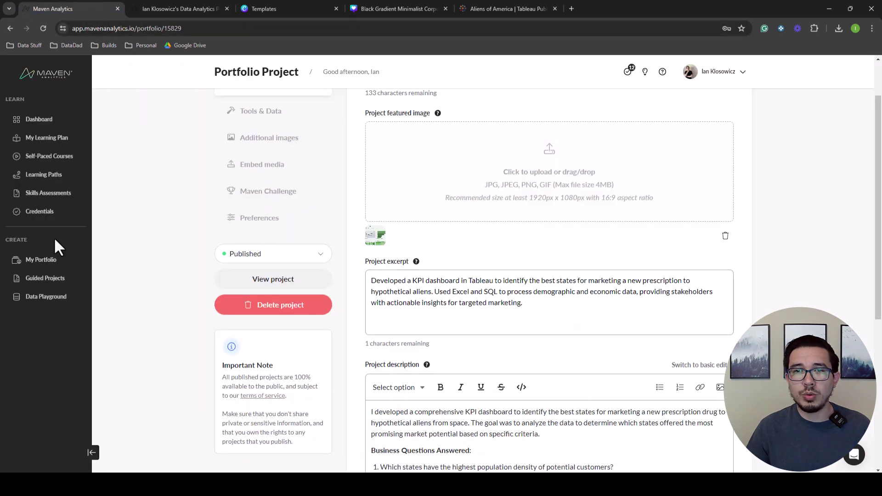
pyautogui.click(46, 266)
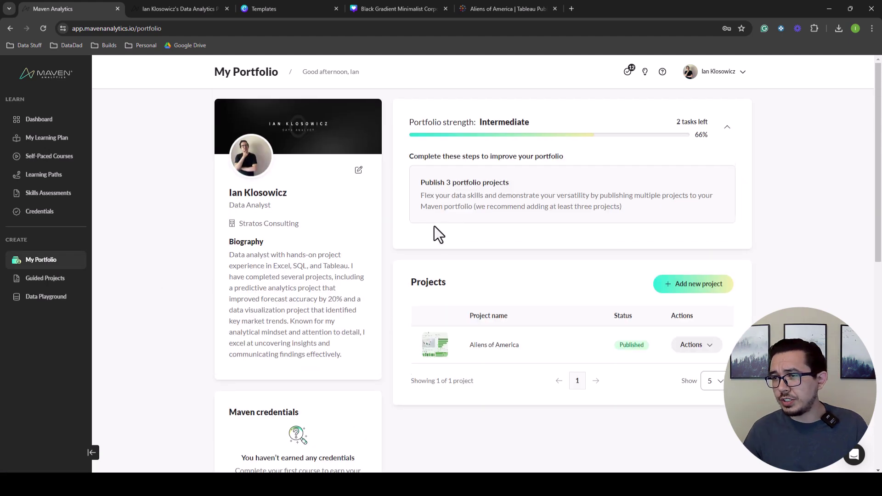
pyautogui.scroll(-4, 430, 230)
pyautogui.scroll(4, 478, 294)
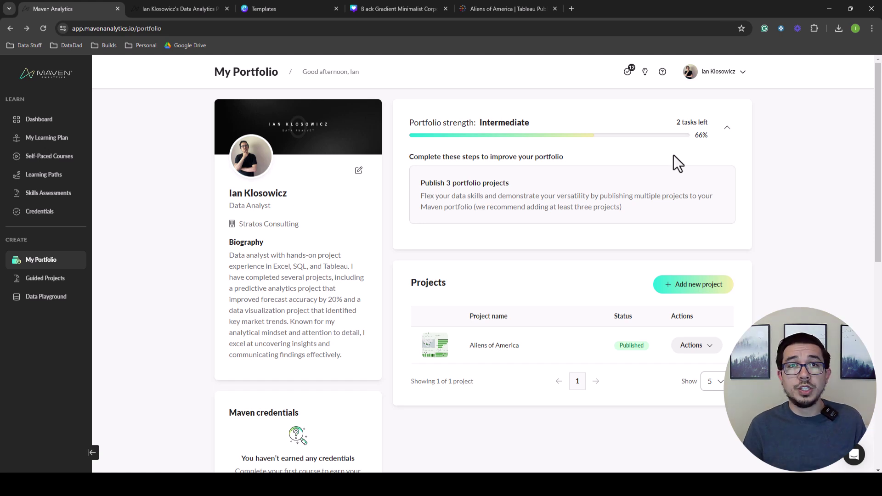
# Open the public view of the Maven portfolio and copy its web address.
pyautogui.click(734, 80)
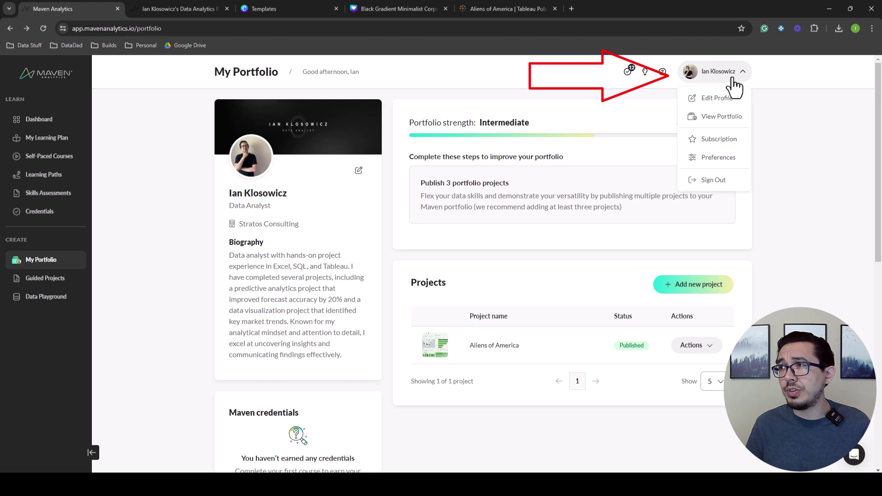
pyautogui.click(729, 118)
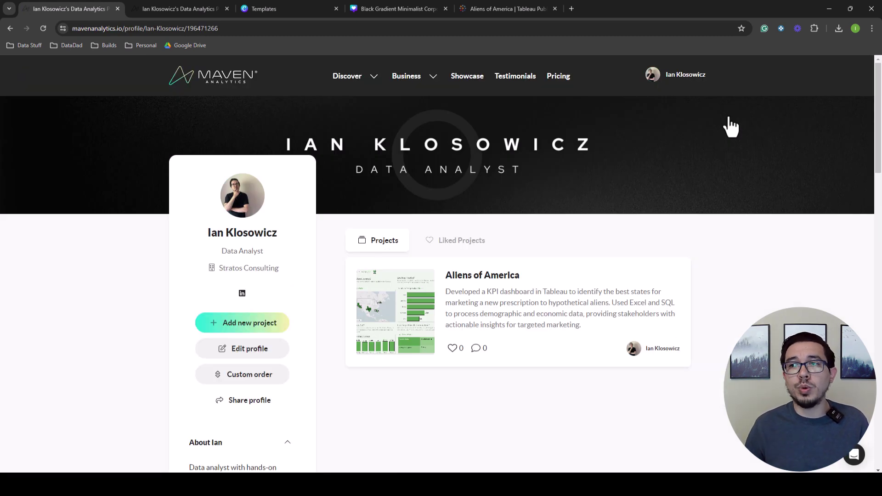
pyautogui.click(256, 28)
pyautogui.hotkey('ctrl', 'c')
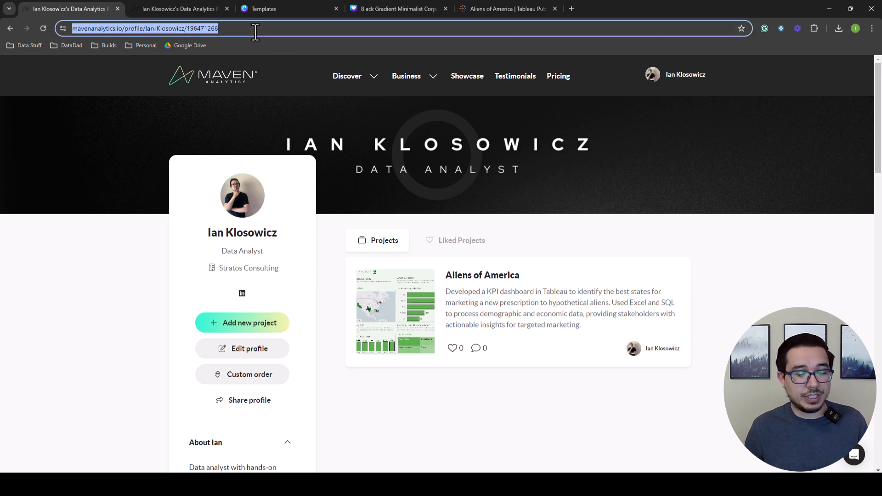
pyautogui.scroll(-3, 400, 287)
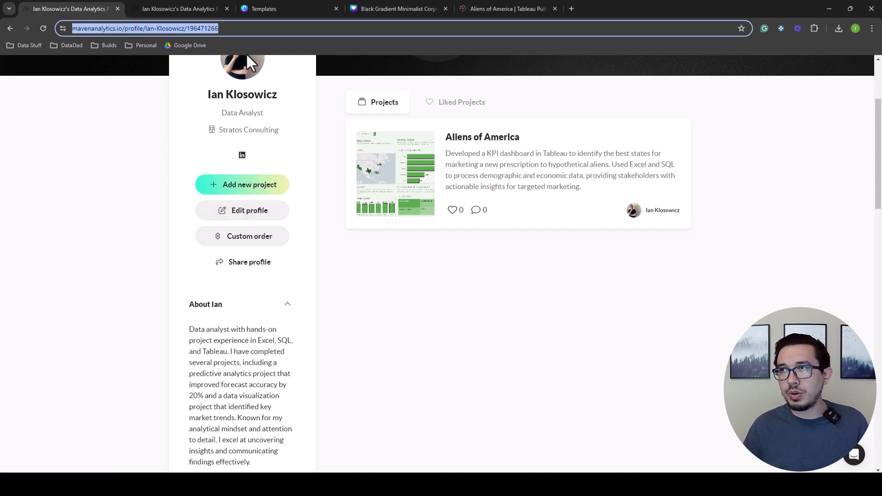
# Open the account owner's LinkedIn profile in a new browser tab and start editing its intro.
pyautogui.click(572, 9)
pyautogui.write('linkedin.com/in/ian-klosowicz/')
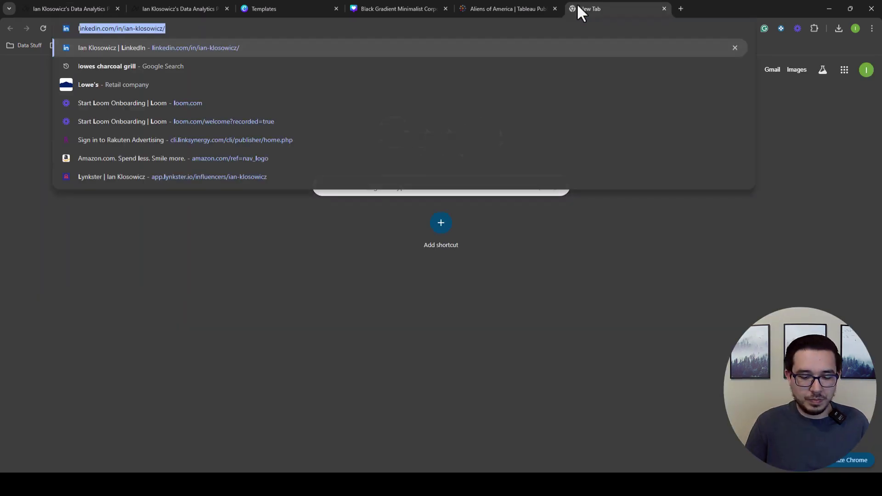
pyautogui.press('Return')
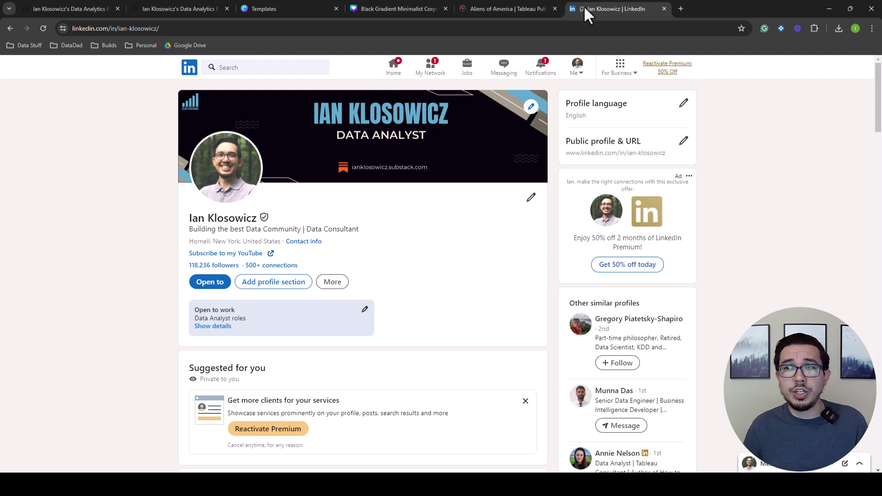
pyautogui.click(531, 205)
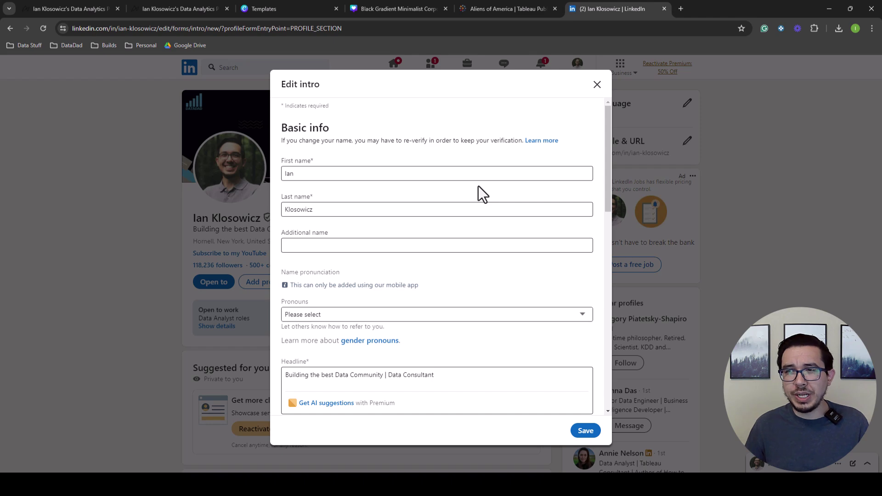
# Replace the website link in the LinkedIn intro with the copied Maven Analytics portfolio address.
pyautogui.scroll(-5, 469, 200)
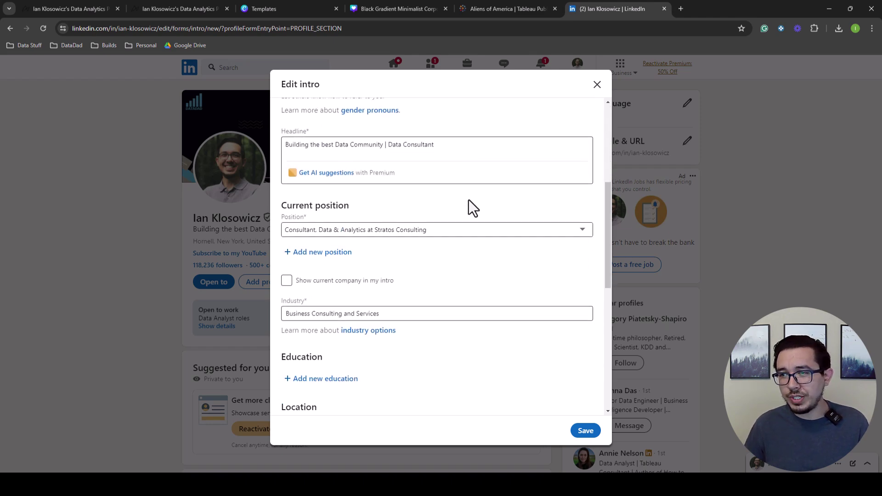
pyautogui.scroll(-8, 469, 200)
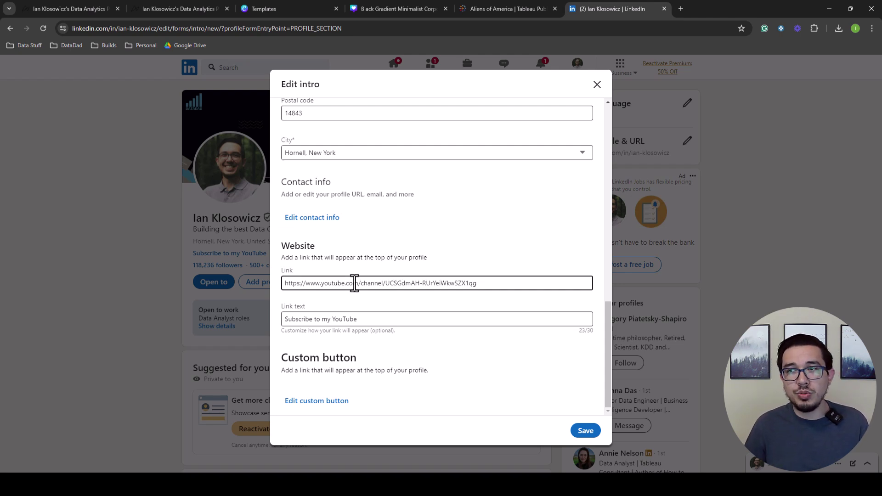
pyautogui.moveTo(495, 285); pyautogui.dragTo(229, 277)
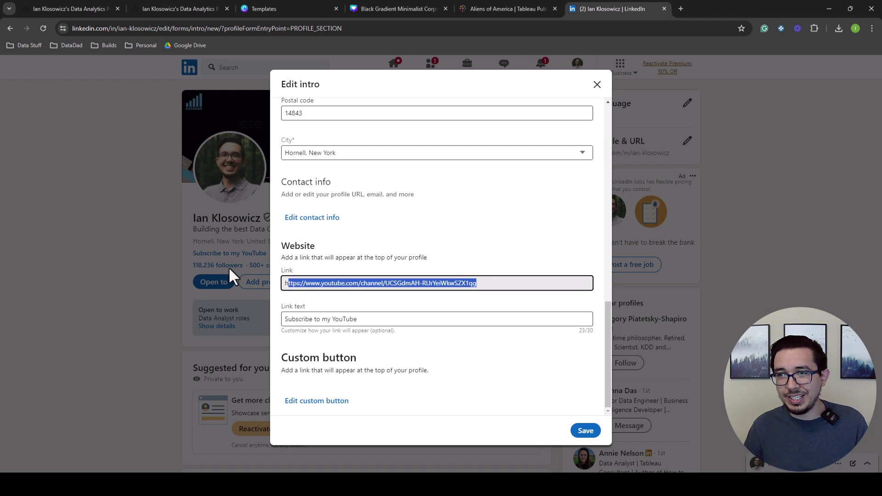
pyautogui.hotkey('ctrl', 'v')
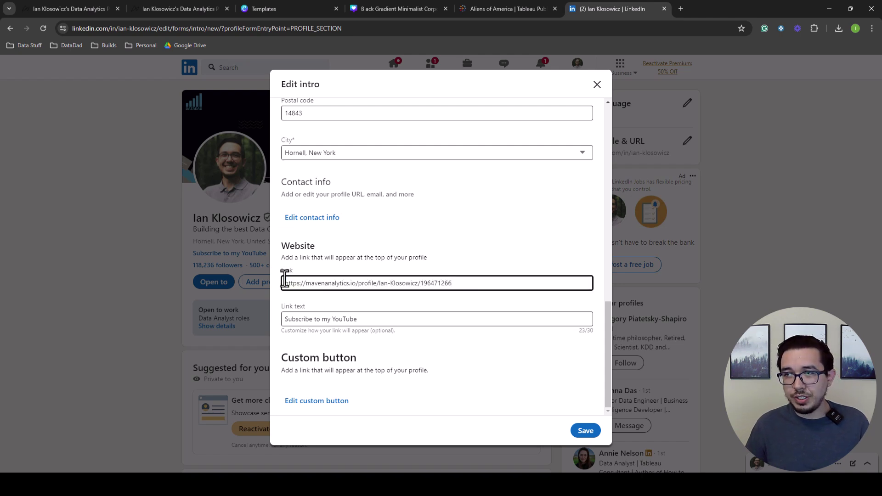
# Replace the website link text in the LinkedIn intro with "Portfolio".
pyautogui.moveTo(381, 320); pyautogui.dragTo(266, 315)
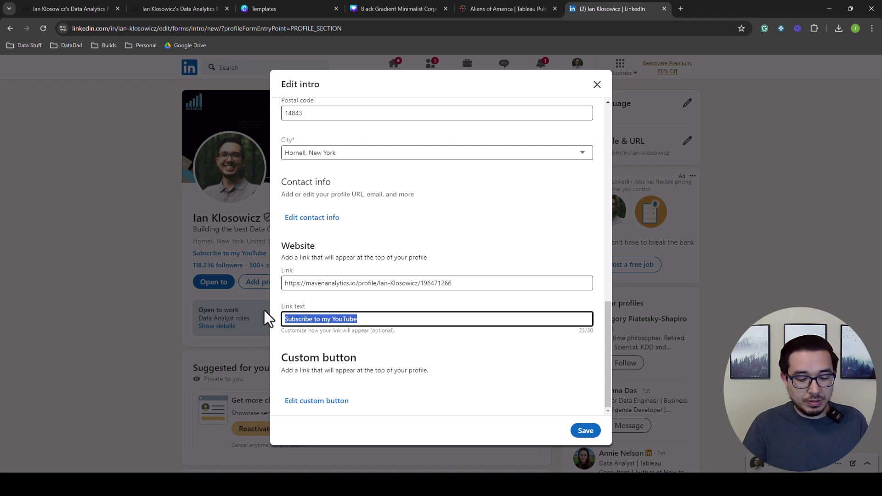
pyautogui.press('BackSpace')
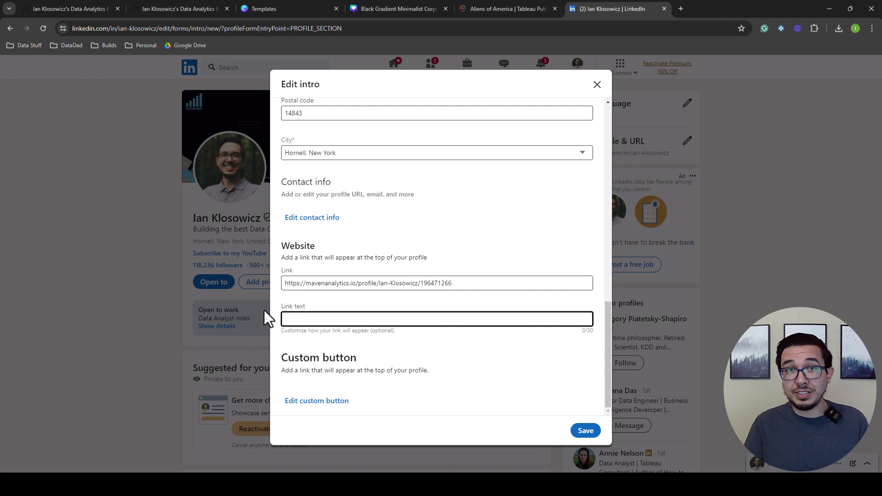
pyautogui.write('tfolio')
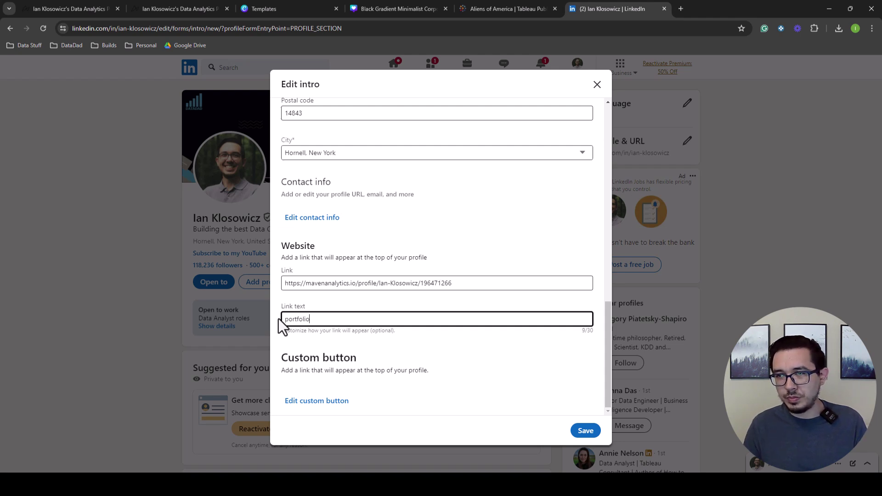
pyautogui.moveTo(288, 319); pyautogui.dragTo(283, 319)
pyautogui.write('P')
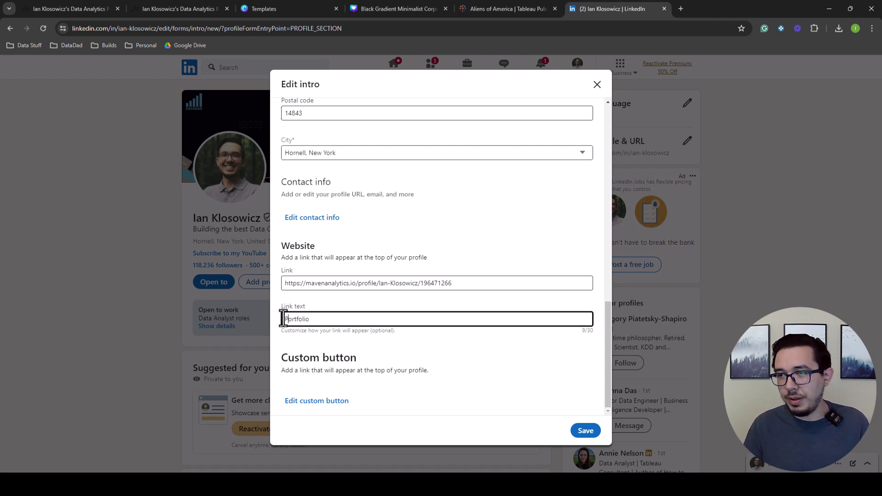
# Save the intro changes, dismiss the follow-up dialog, and open the Portfolio link on the profile.
pyautogui.click(582, 431)
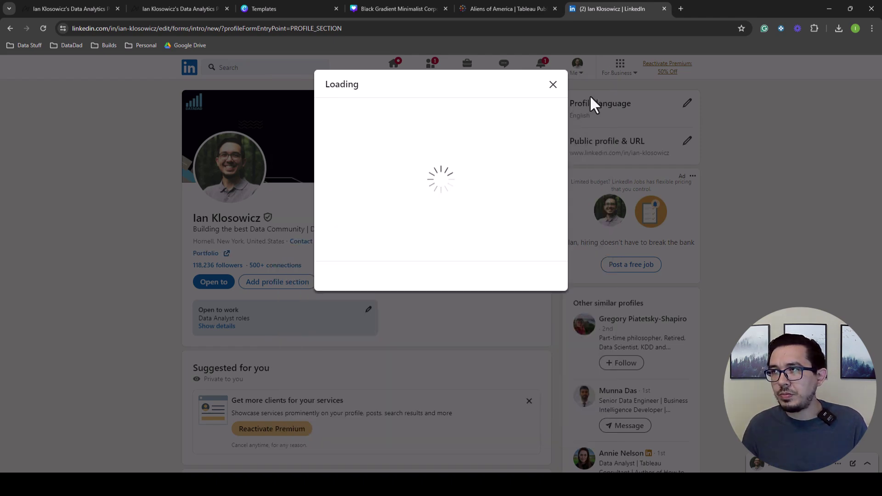
pyautogui.click(553, 85)
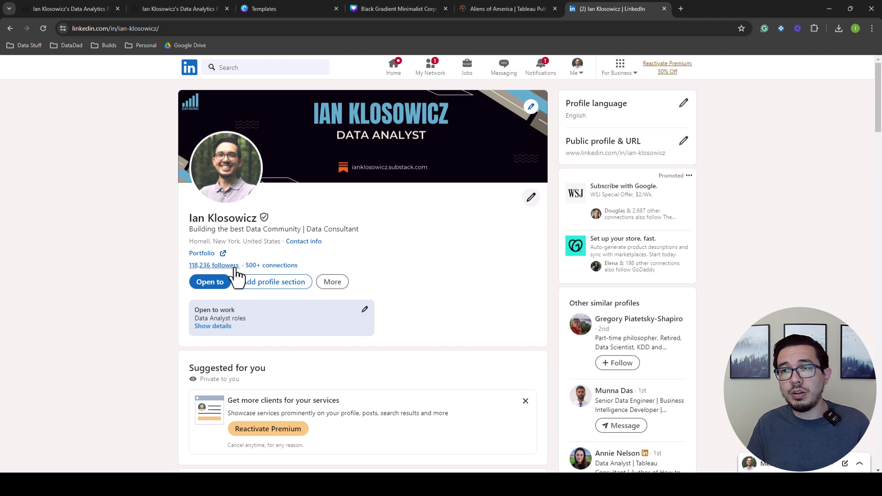
pyautogui.click(197, 255)
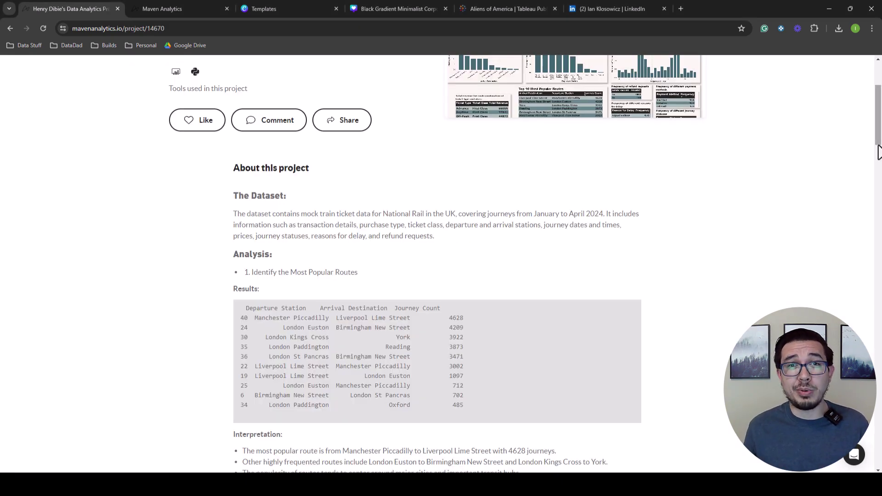
# Examine how the example National Rail project on Maven Analytics presents its dataset, analysis results and interpretations.
pyautogui.scroll(-1, 878, 152)
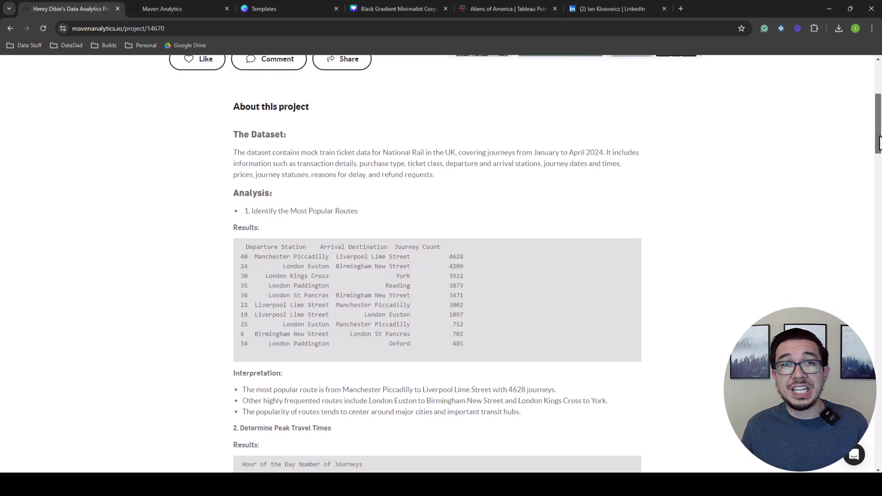
pyautogui.scroll(1, 879, 142)
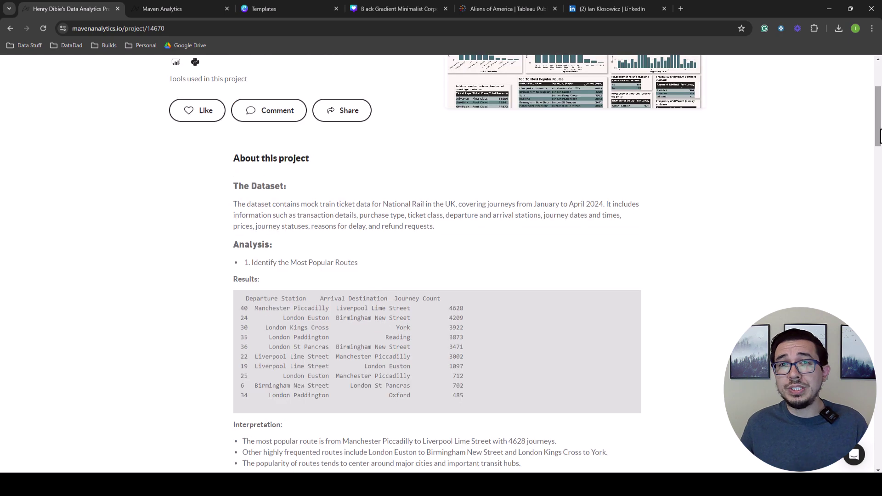
pyautogui.scroll(-2, 878, 138)
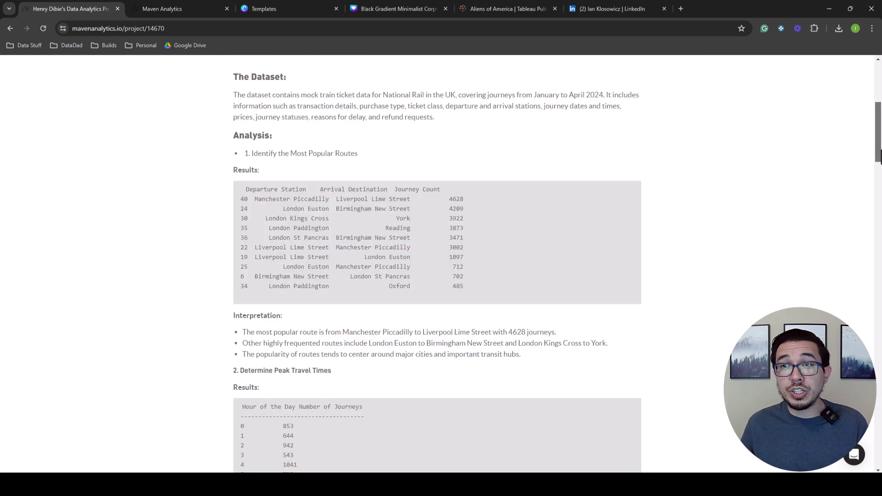
pyautogui.scroll(-1, 880, 161)
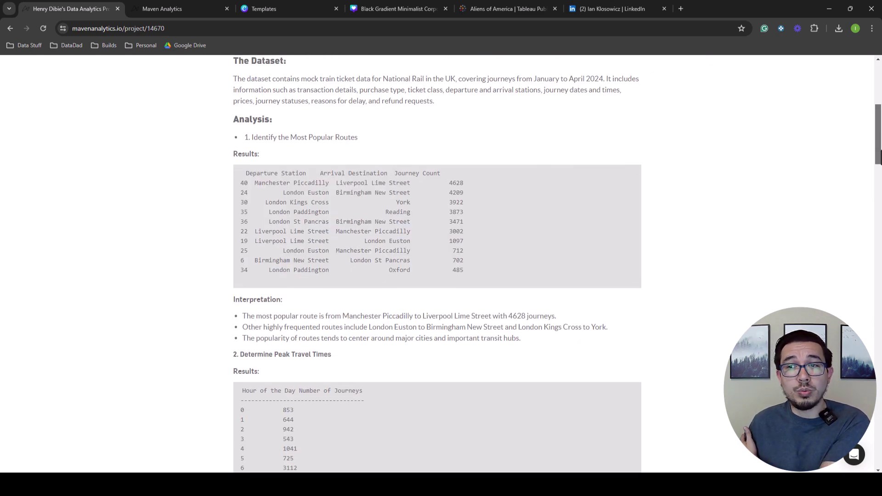
pyautogui.moveTo(880, 166); pyautogui.dragTo(875, 251)
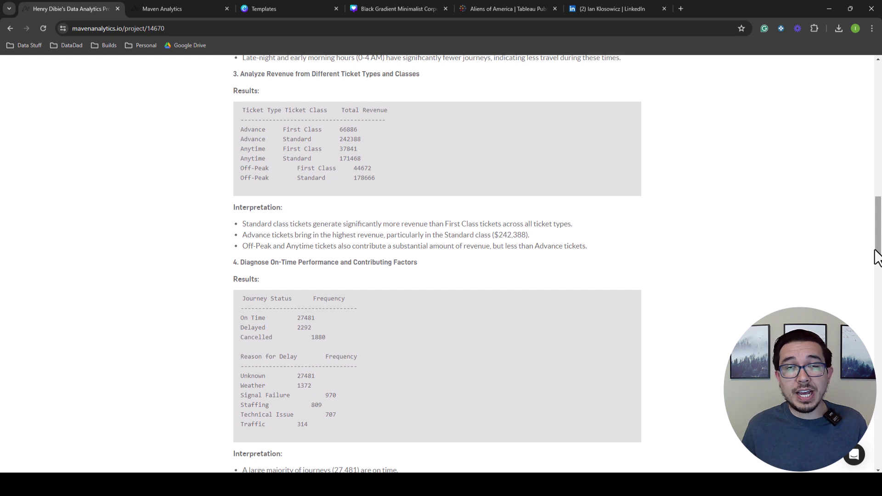
pyautogui.scroll(-5, 738, 303)
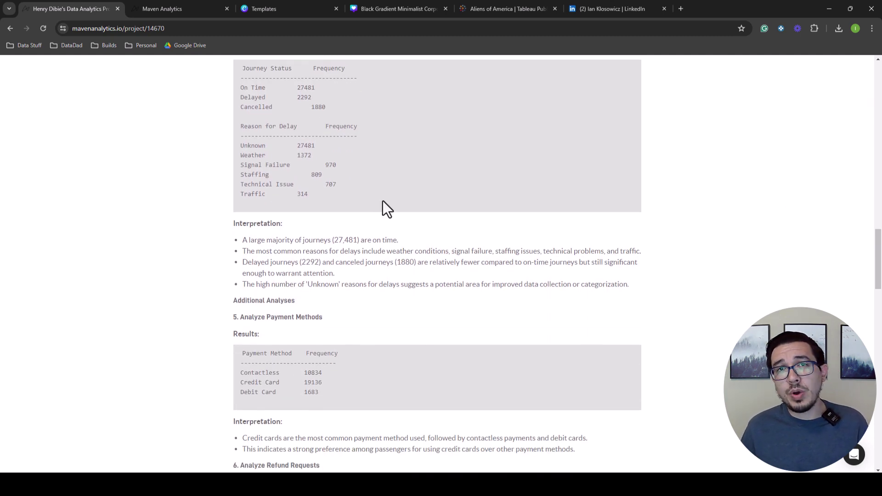
pyautogui.scroll(-1, 377, 203)
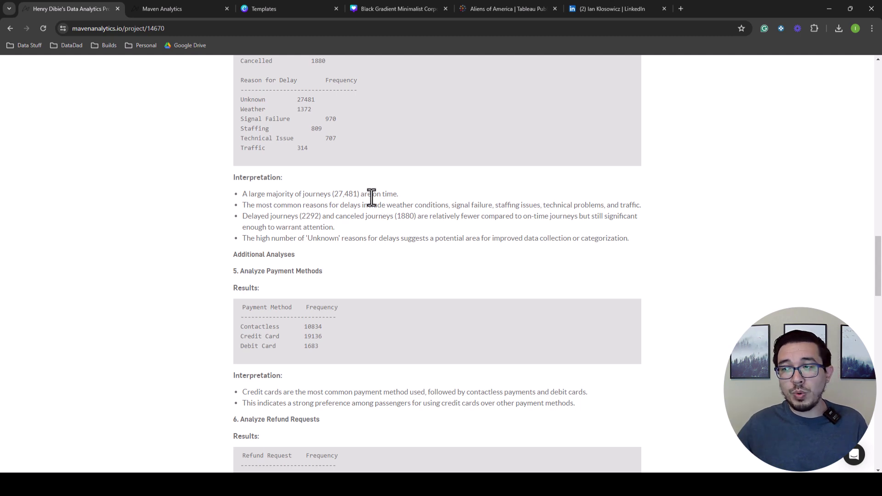